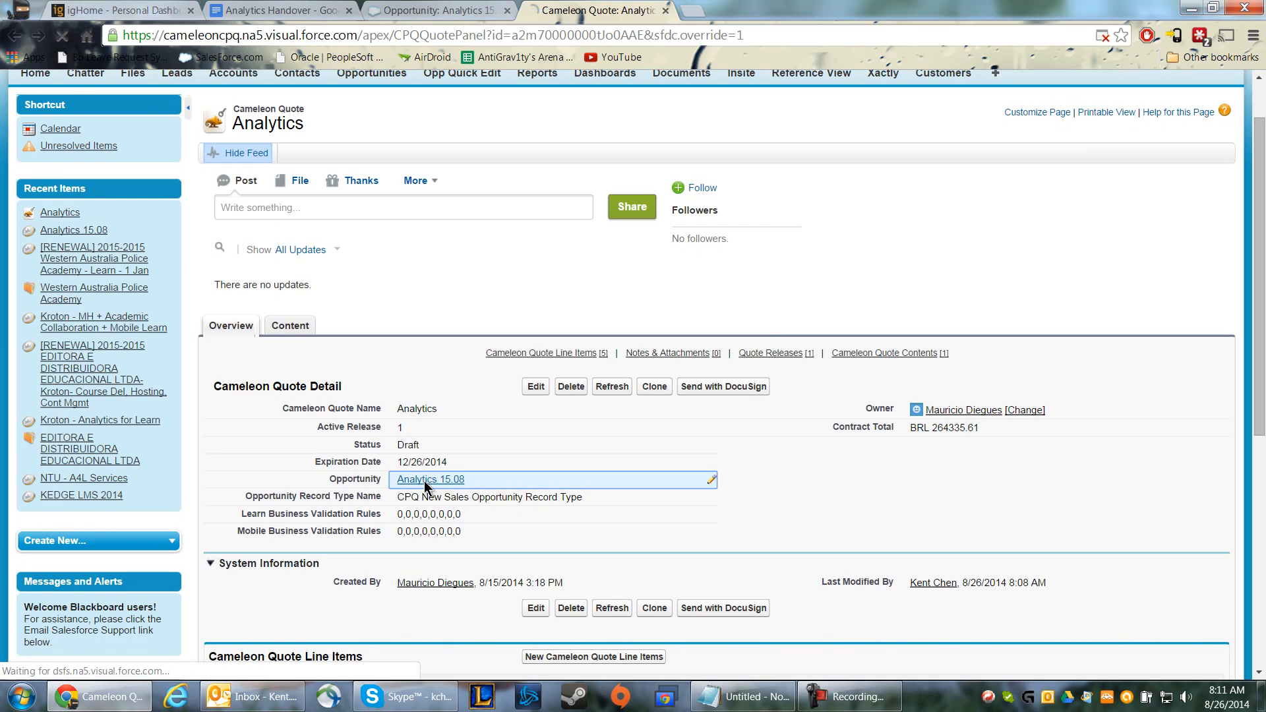
Step: Open the quote's Analytics 15.08 opportunity, check its account name, and record UBEC in a new Notepad document
left_click(426, 481)
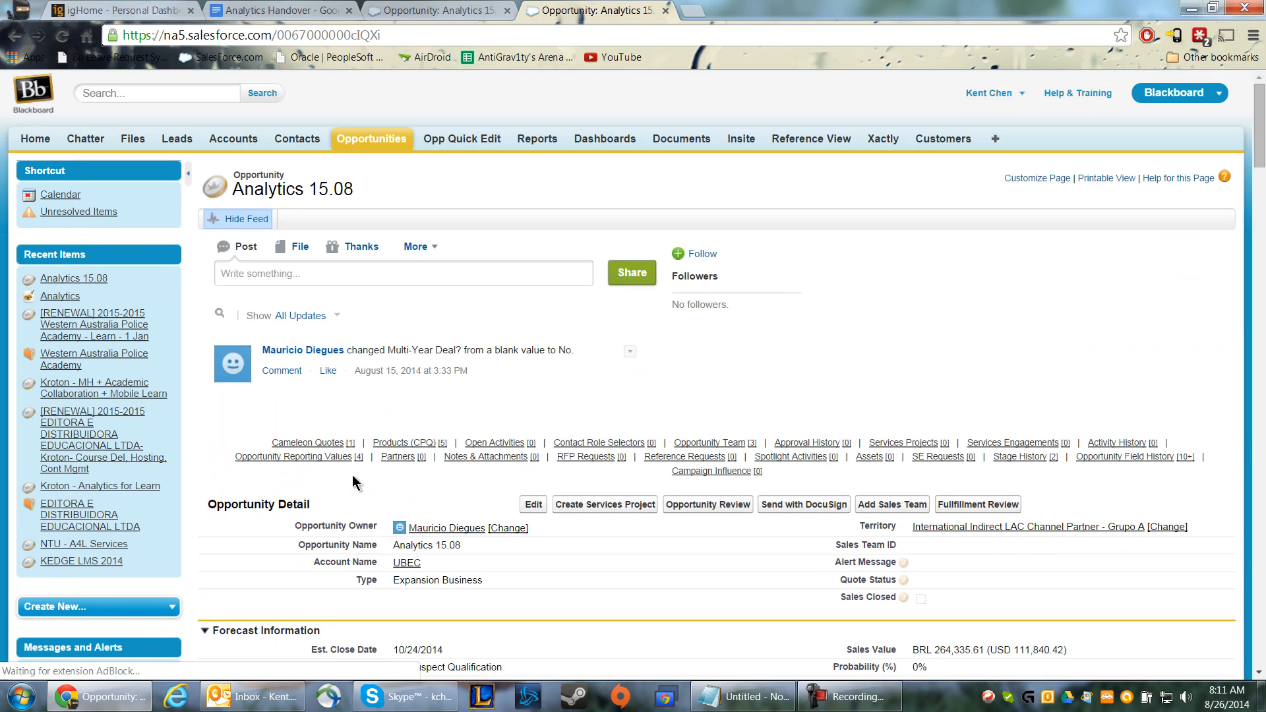
scroll(247, 497, "down", 5)
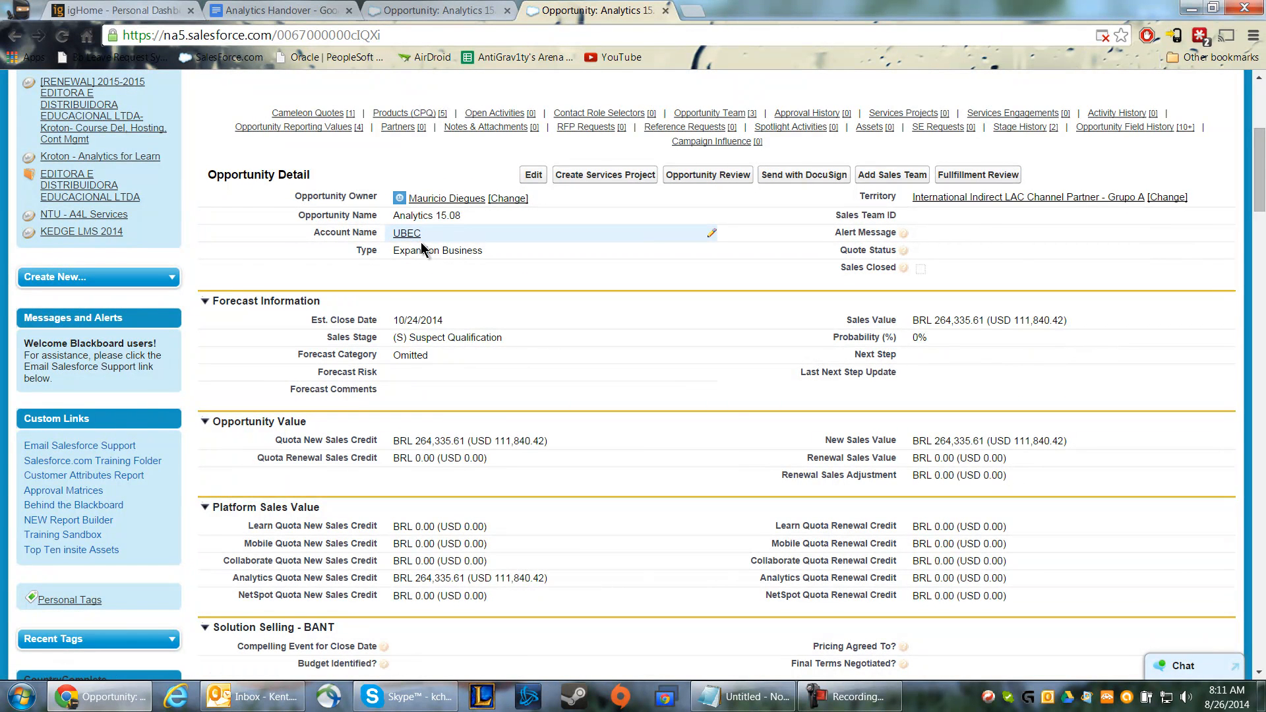
mouse_move(406, 238)
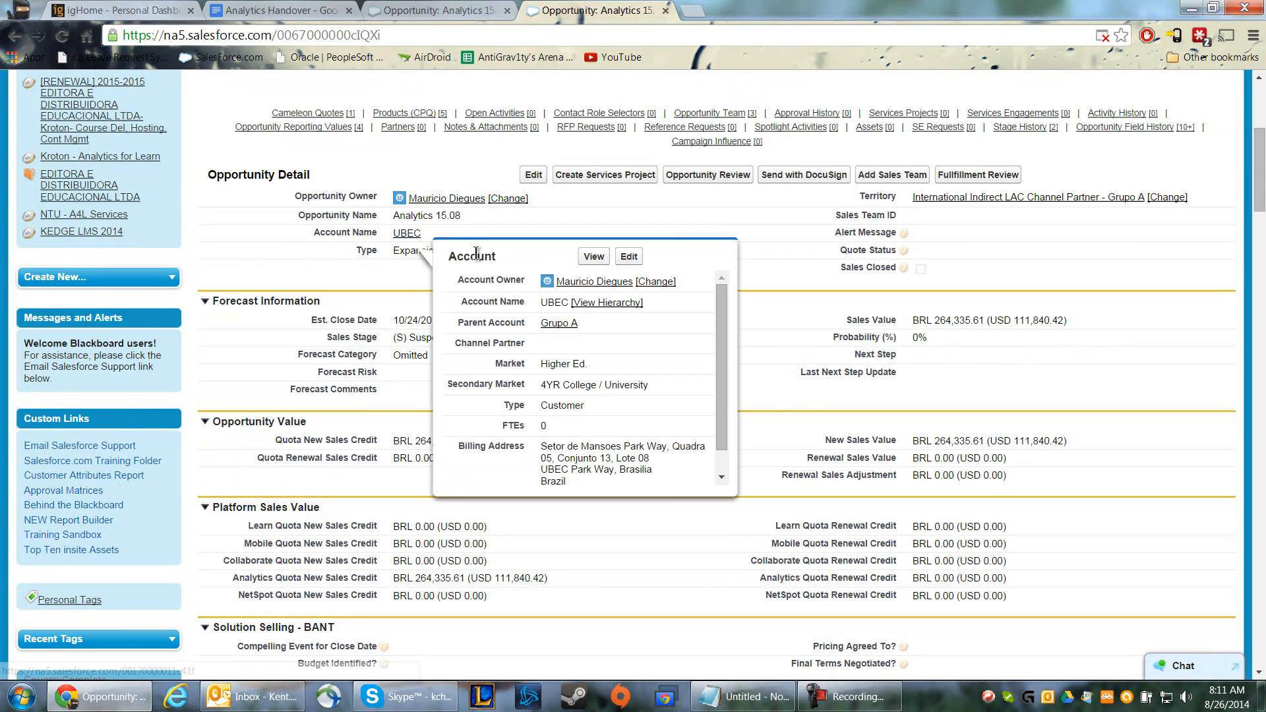
key("super+r")
key("Return")
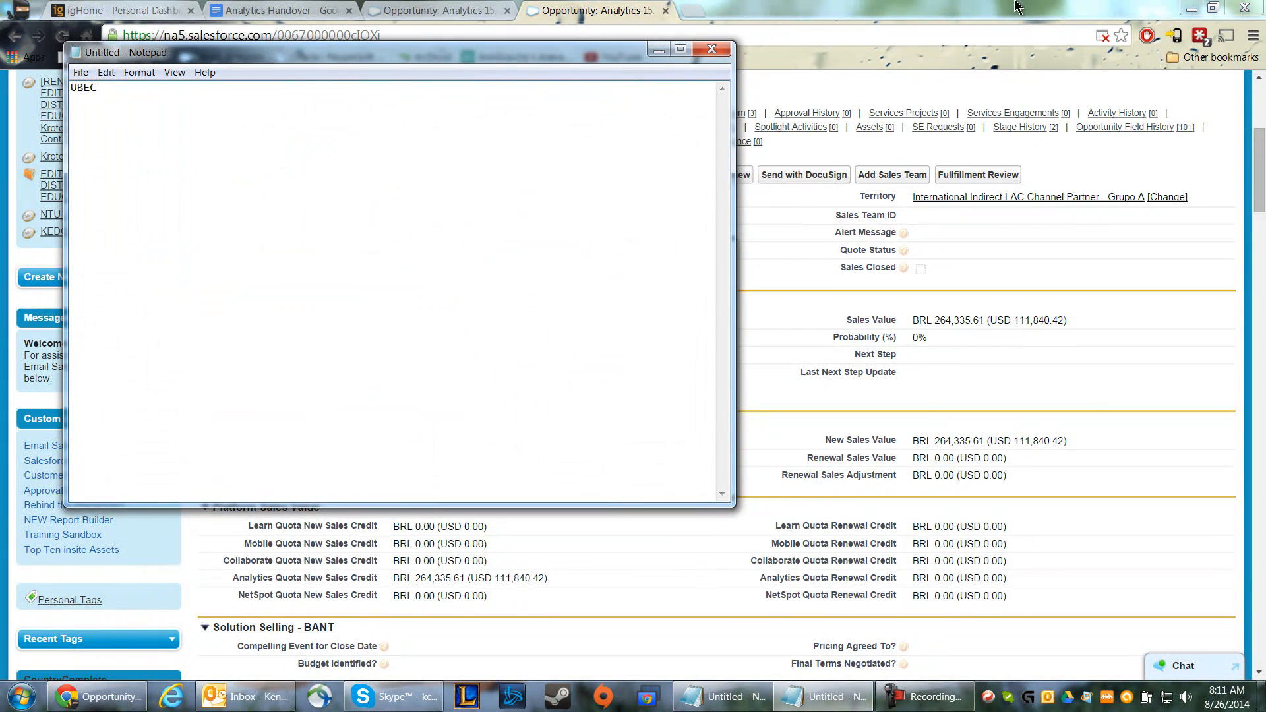
Step: Arrange Notepad and the Chrome window with the opportunity side by side
left_click_drag(547, 51, 1265, 136)
left_click(560, 294)
left_click_drag(719, 7, 0, 29)
Step: List the opportunity's products in the note: Analytics for Learn, Pyramid Analytics licensing, Implementation Services and Managed Hosting
scroll(385, 395, "down", 20)
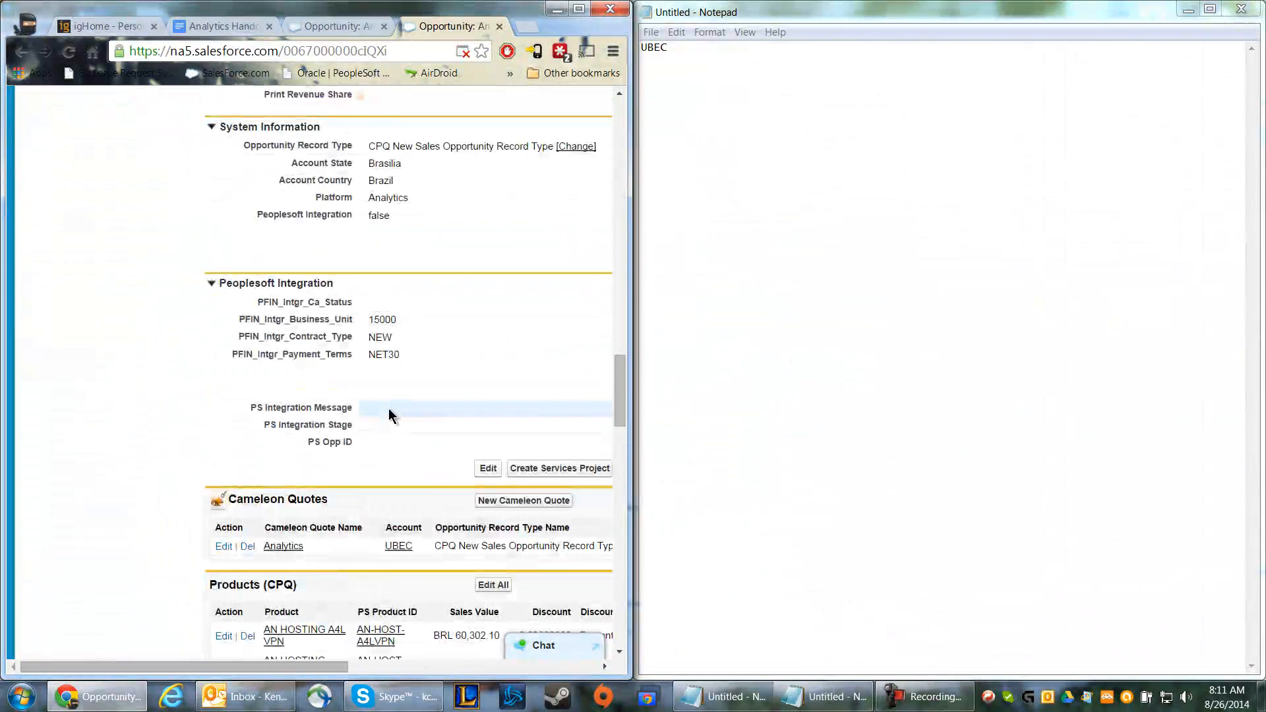
scroll(389, 410, "down", 7)
scroll(389, 424, "up", 2)
left_click(807, 129)
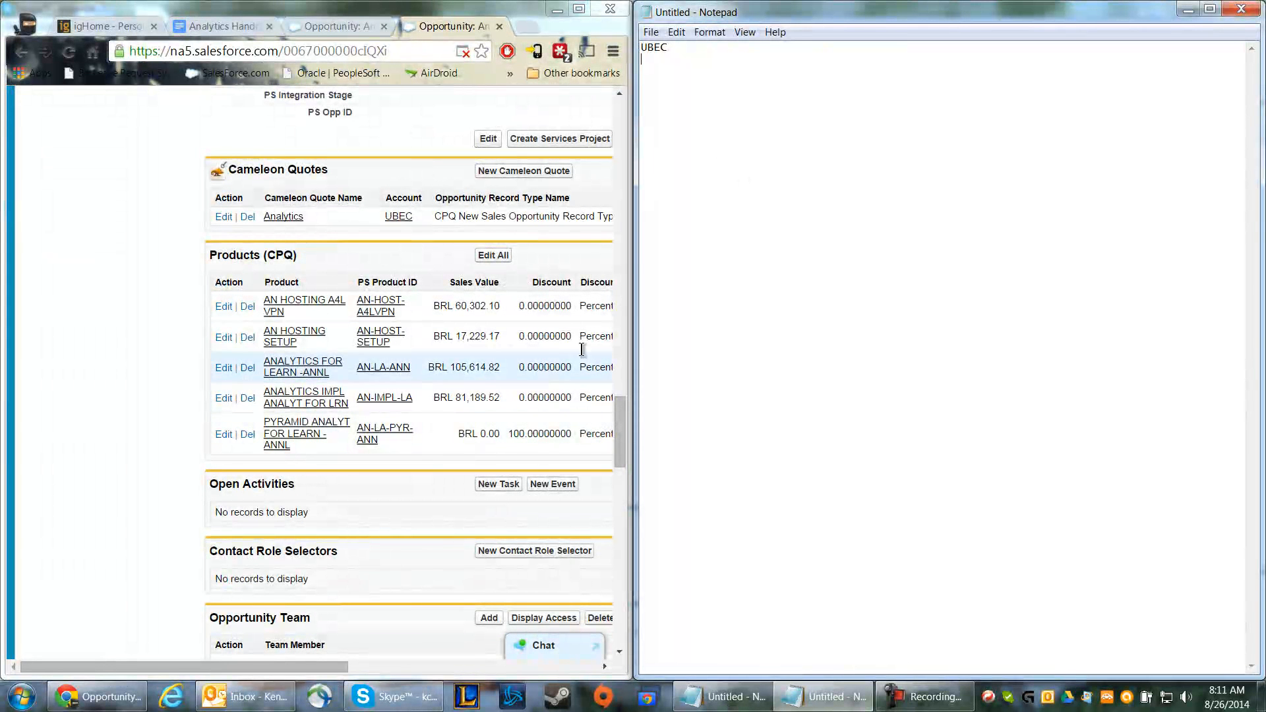
type("Analytics for Learn")
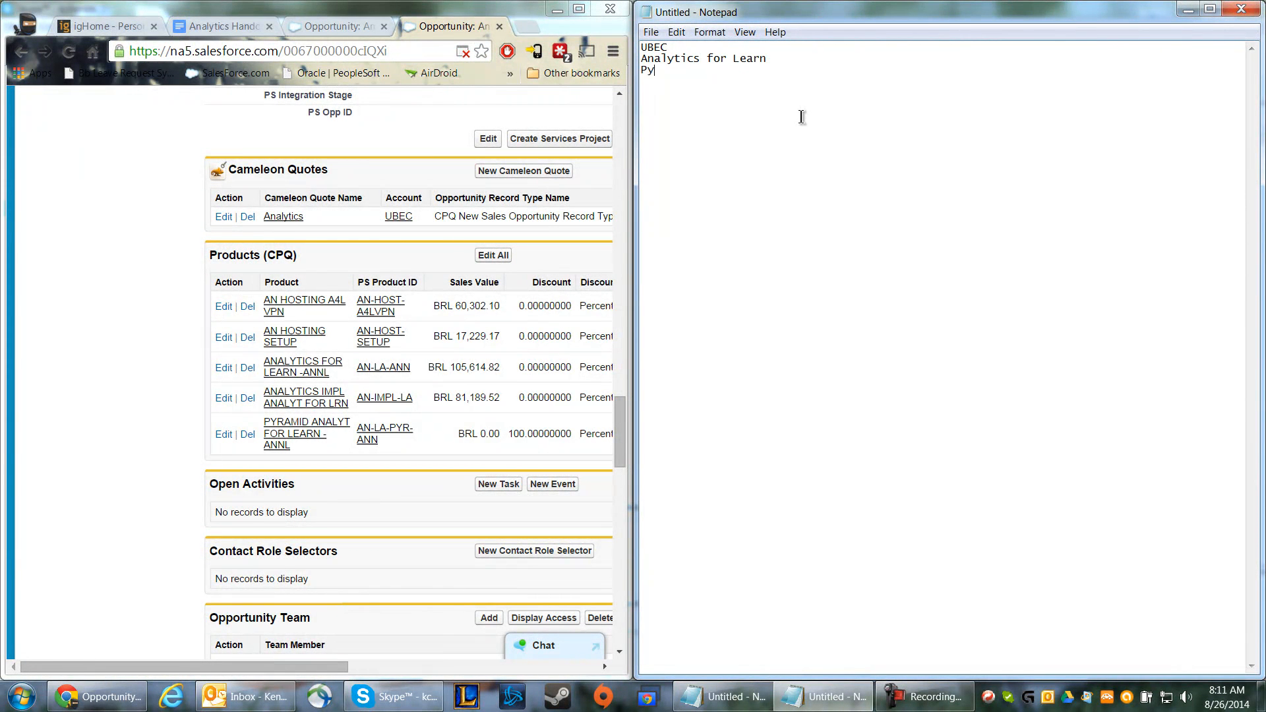
type("amid Analyt")
type("Implementation Services")
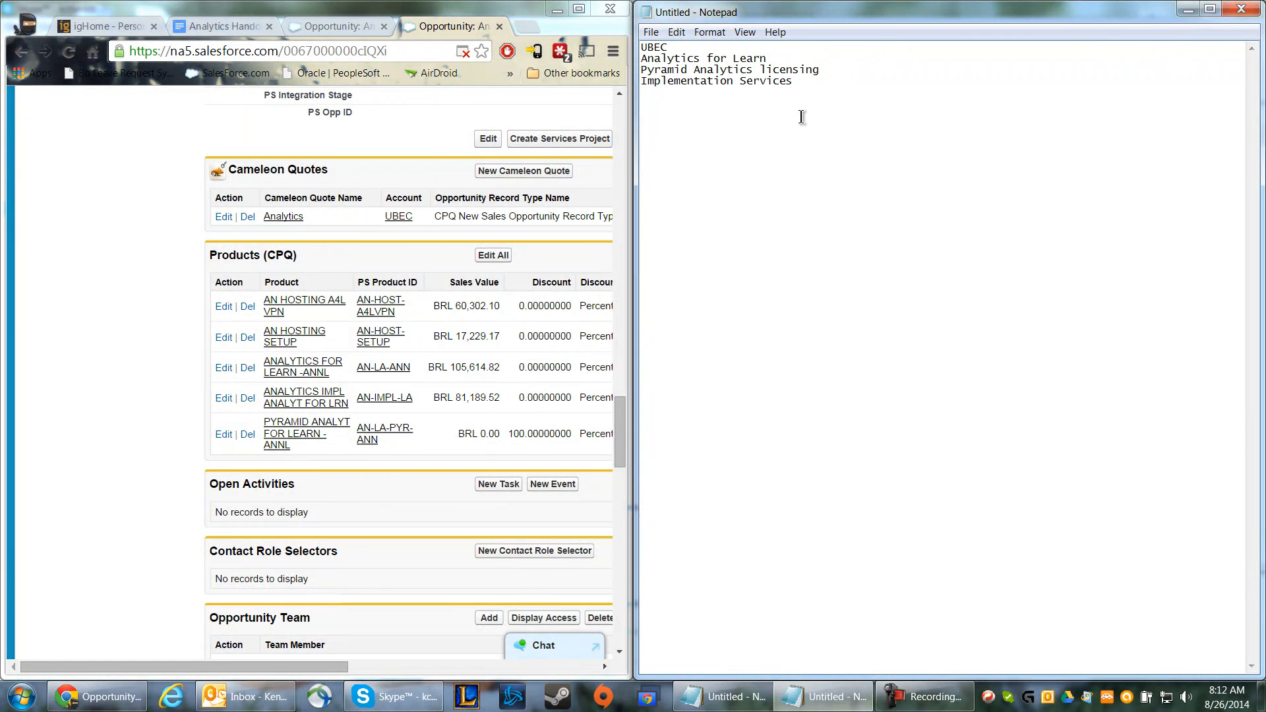
type("Managed Hosting")
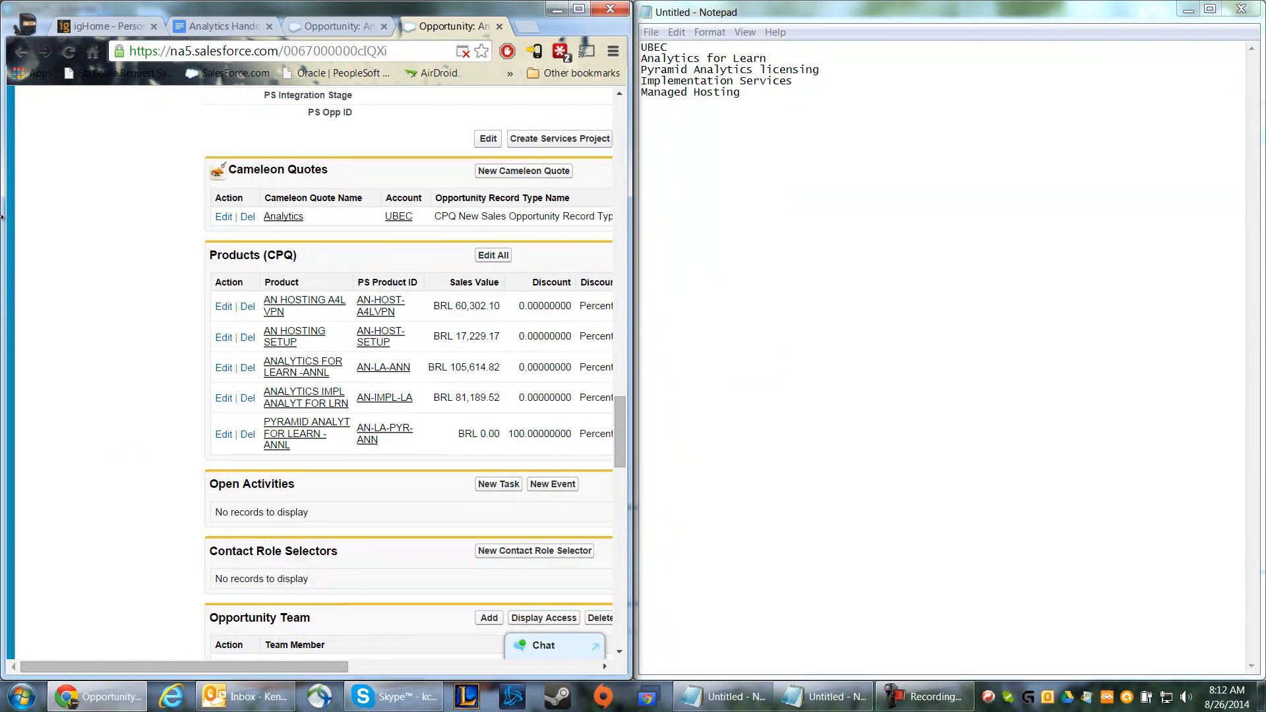
Step: Maximize Chrome and create a new Cameleon quote for the opportunity, saved under the name UBEC_BB A4L_26.08.2014
left_click(579, 9)
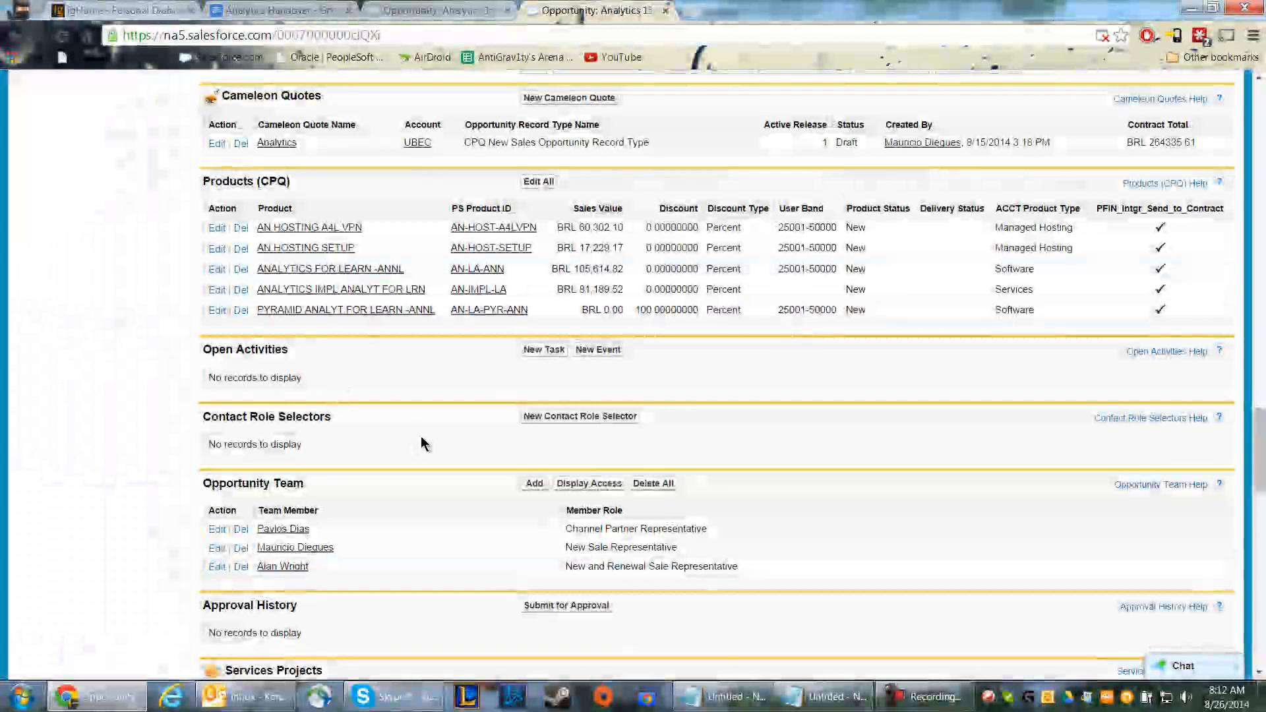
scroll(407, 426, "up", 3)
left_click(577, 346)
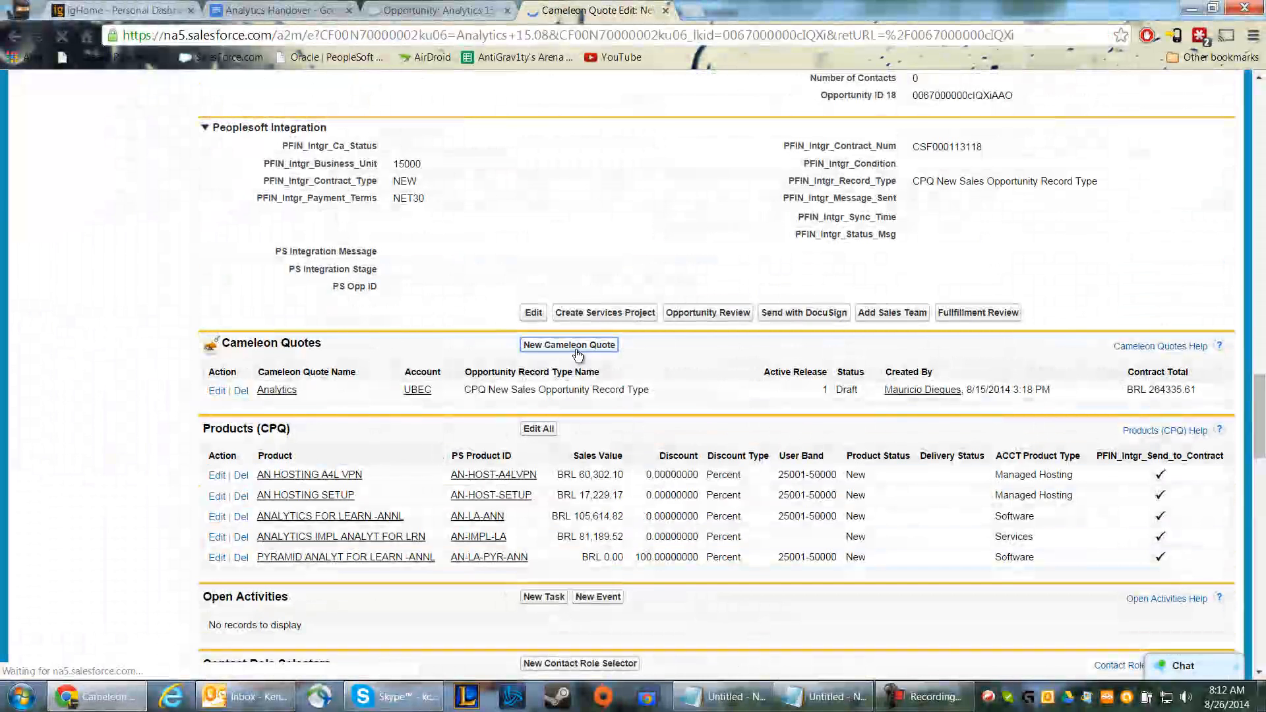
left_click(472, 288)
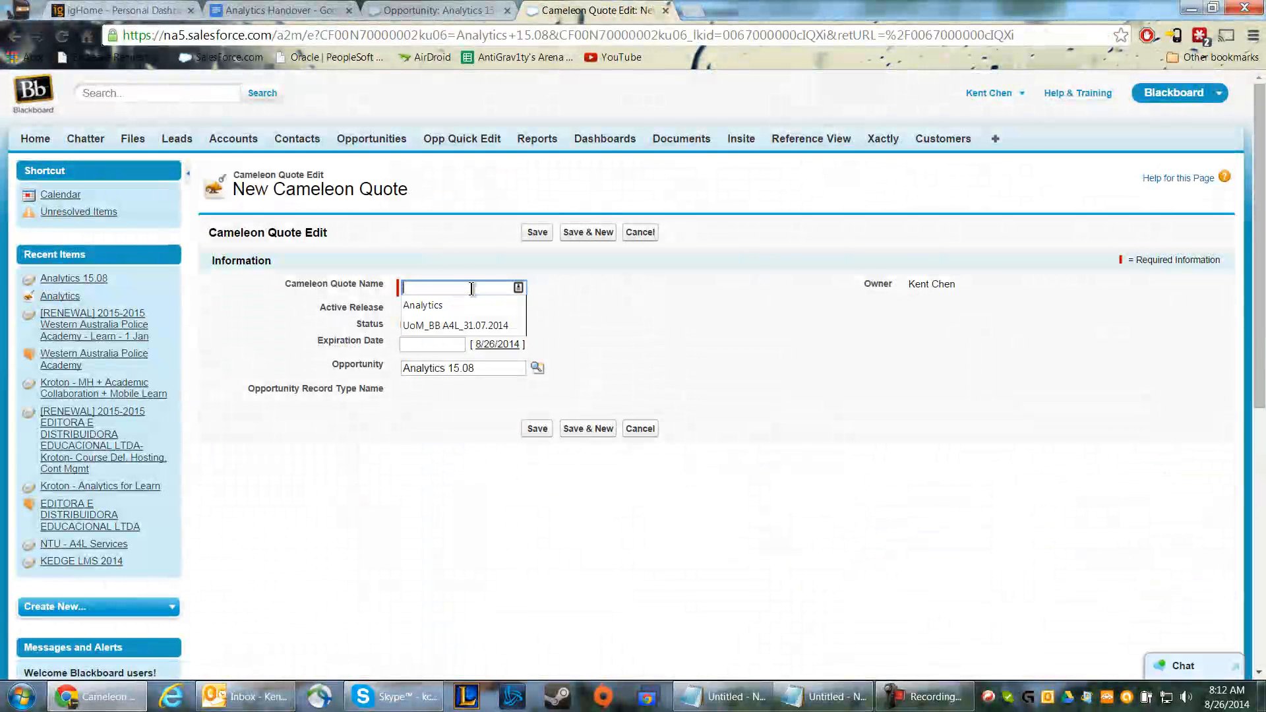
type("UBEC_")
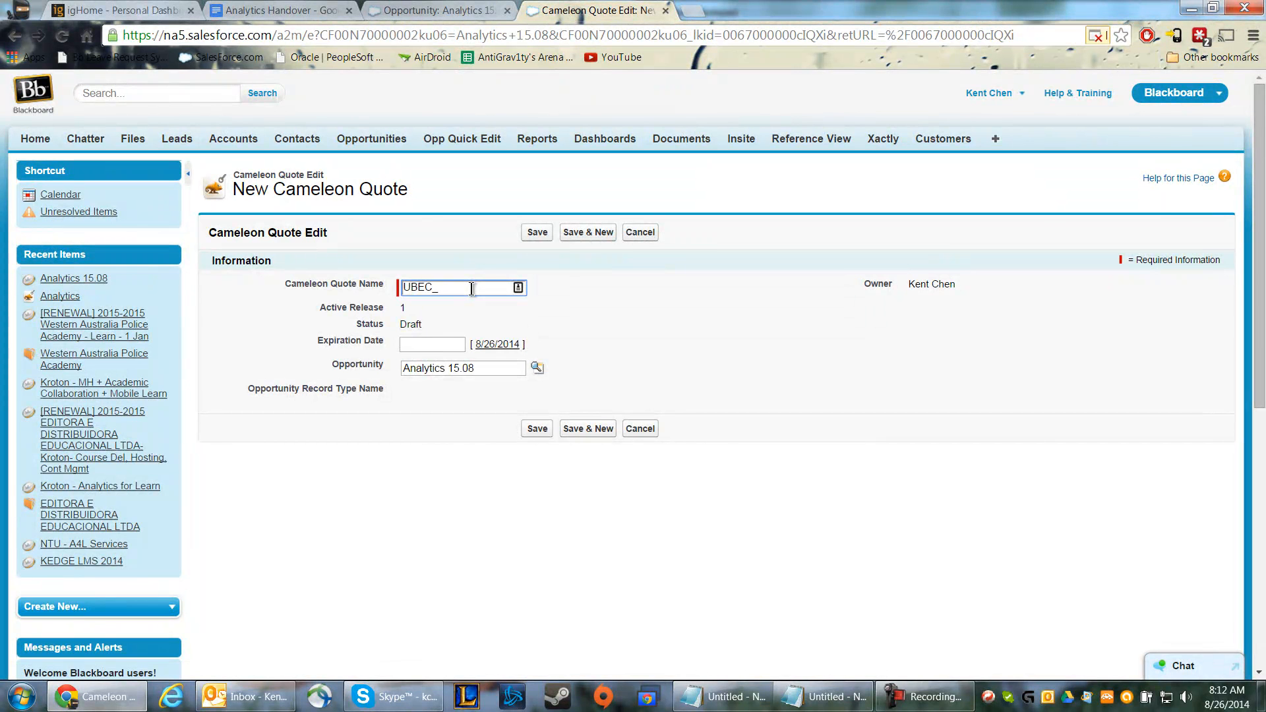
type("26")
key("BackSpace")
key("BackSpace")
key("BackSpace")
key("BackSpace")
key("BackSpace")
key("BackSpace")
key("BackSpace")
key("BackSpace")
key("BackSpace")
key("BackSpace")
key("BackSpace")
type("_BB A4L_26.08.2014")
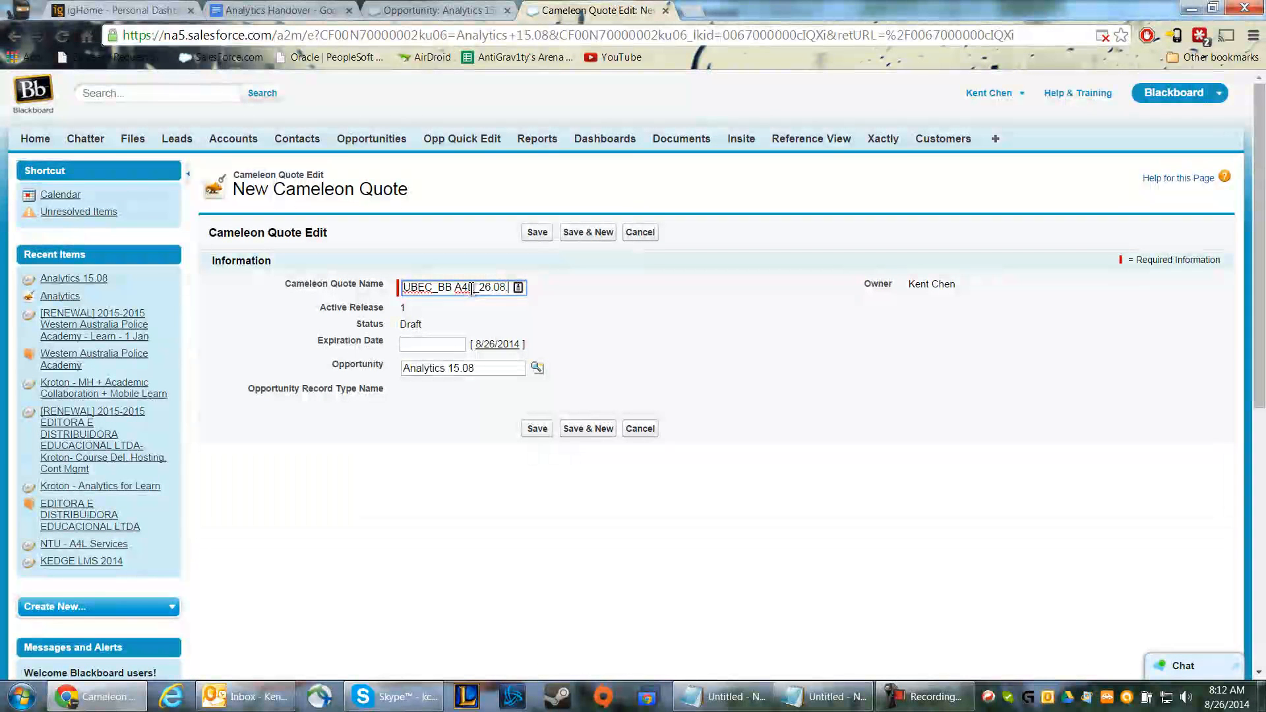
left_click(536, 430)
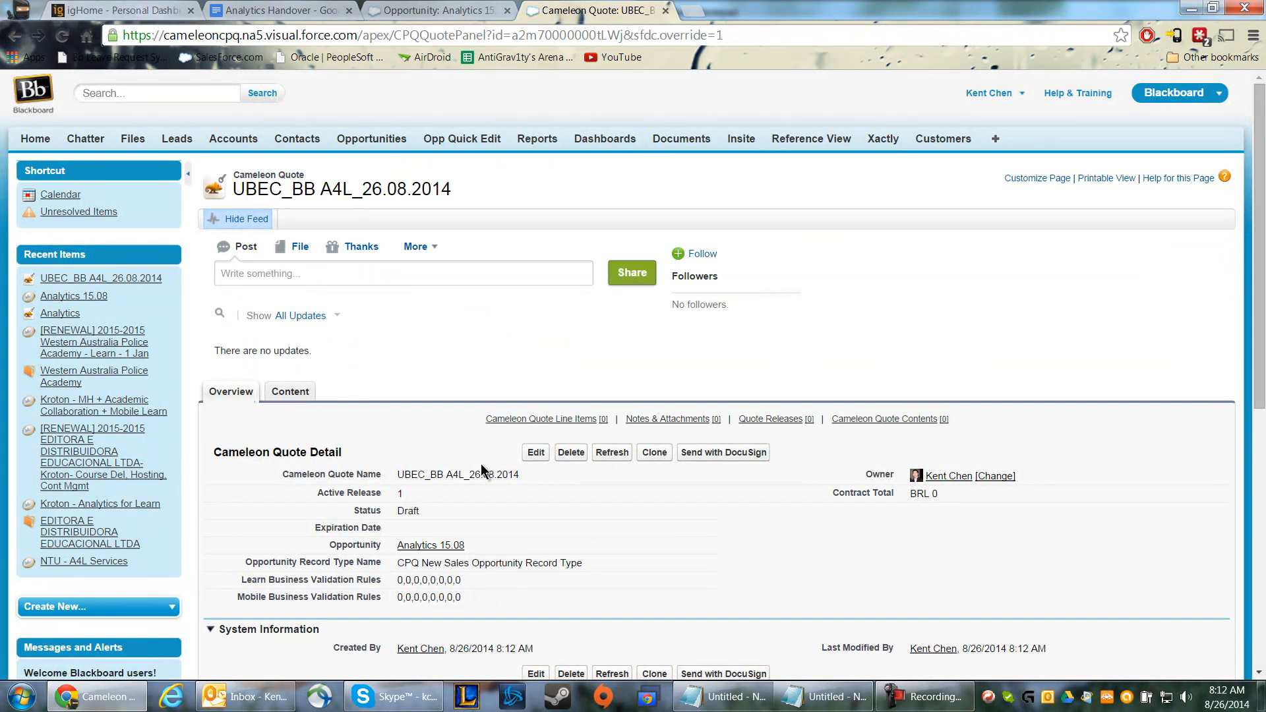
Step: Start configuring the new quote's content and answer yes to the account name being the licensing entity
scroll(482, 470, "down", 1)
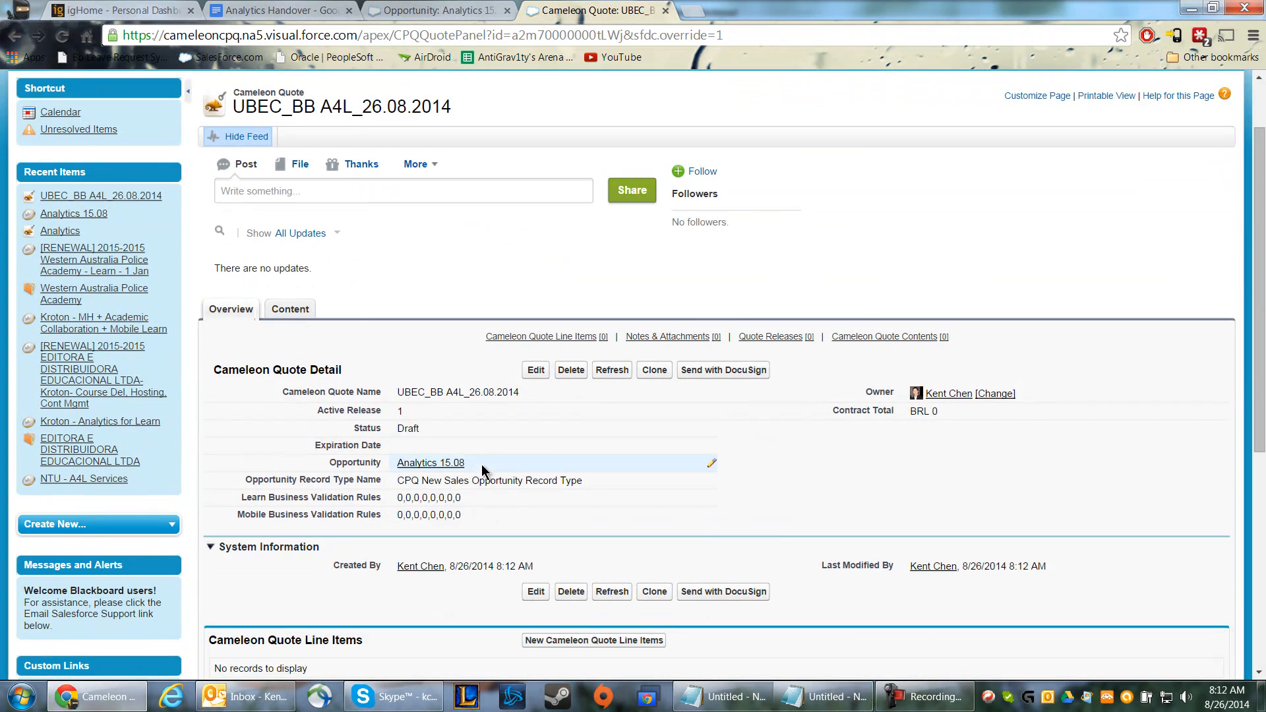
left_click(282, 318)
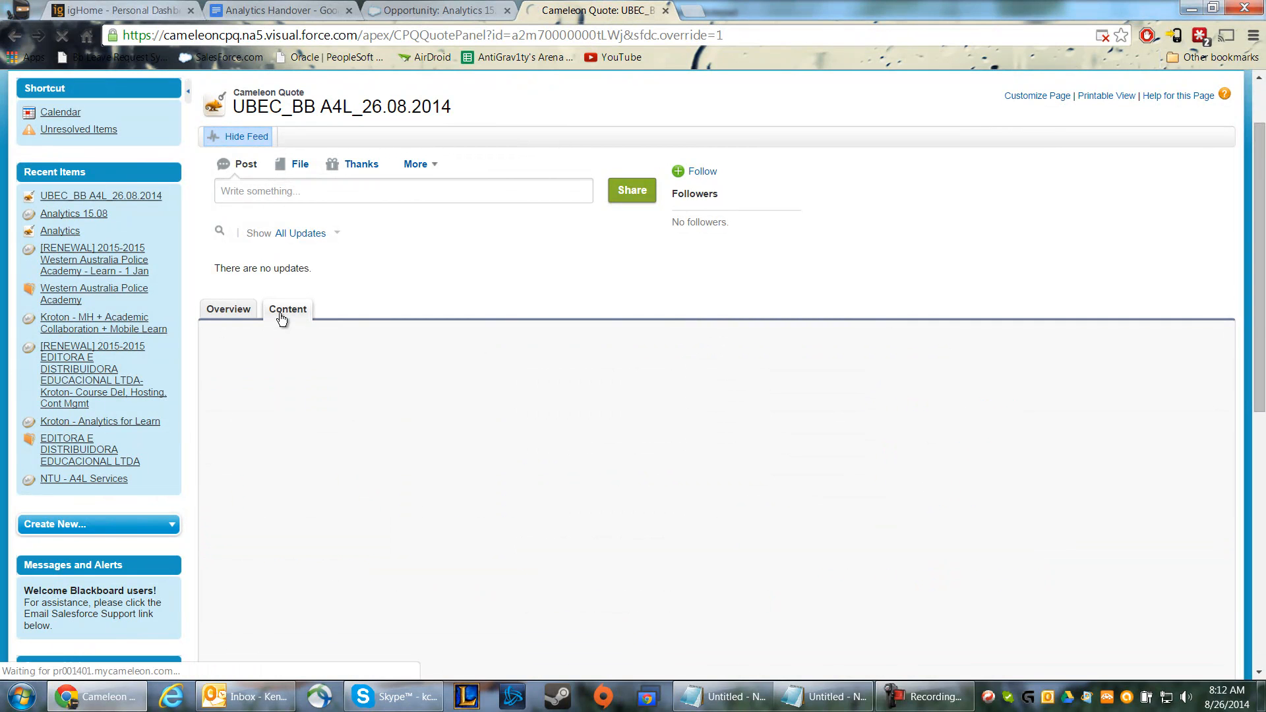
left_click(289, 521)
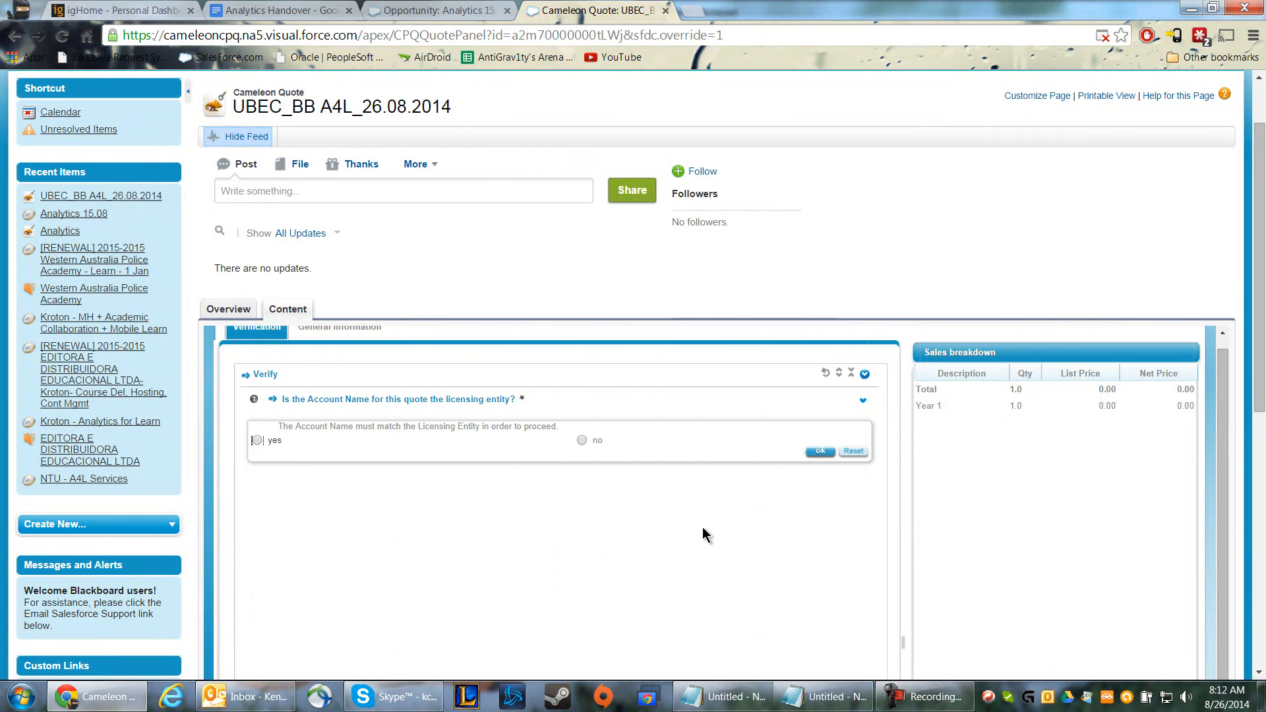
left_click(254, 441)
left_click(828, 455)
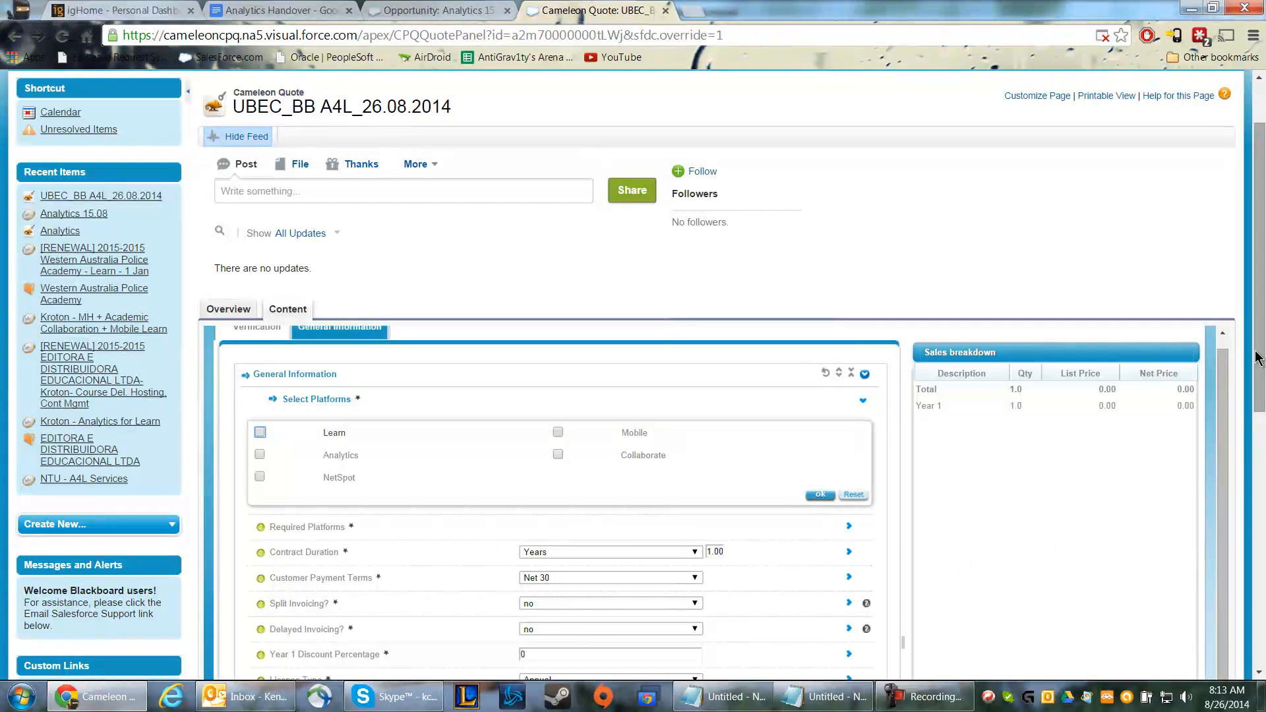
Step: Select Analytics as the quote's platform in the general information
scroll(372, 261, "down", 3)
left_click(259, 241)
left_click(824, 283)
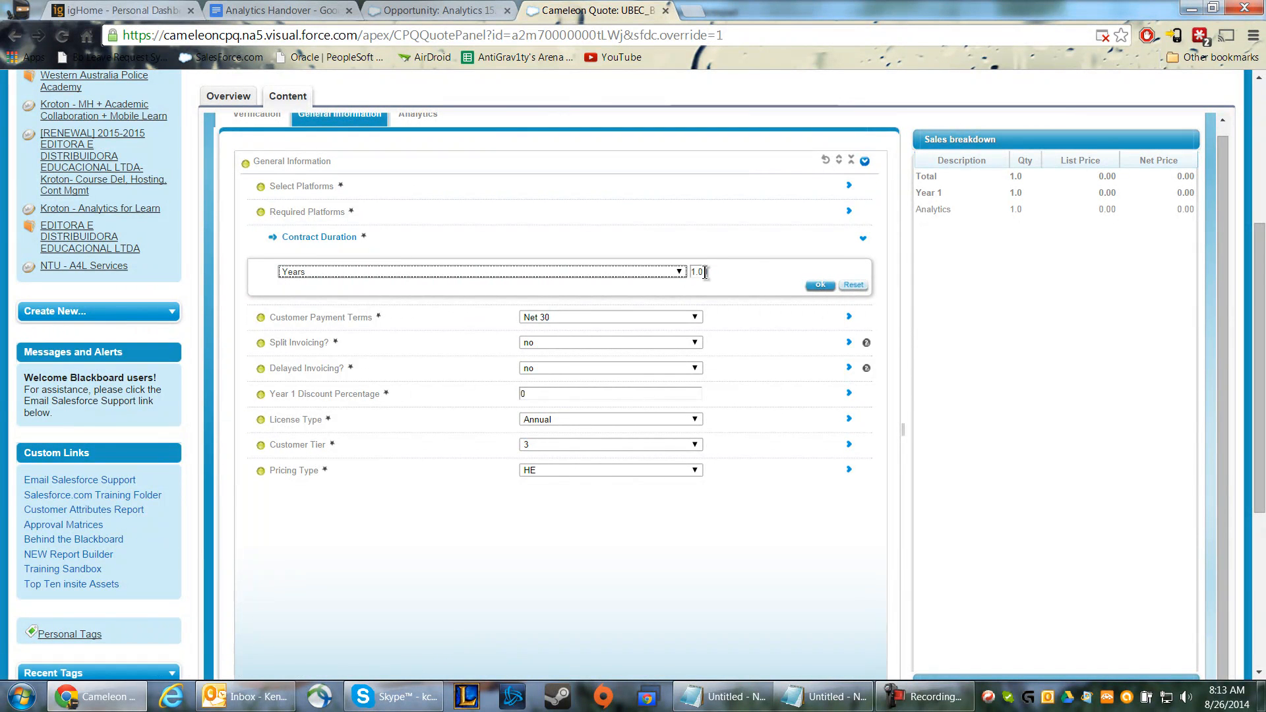
Step: Accept a 1-year contract, Net 30, no split or delayed invoicing, 0 discount for year 1, Annual license, customer tier 3 and HE pricing
left_click(823, 288)
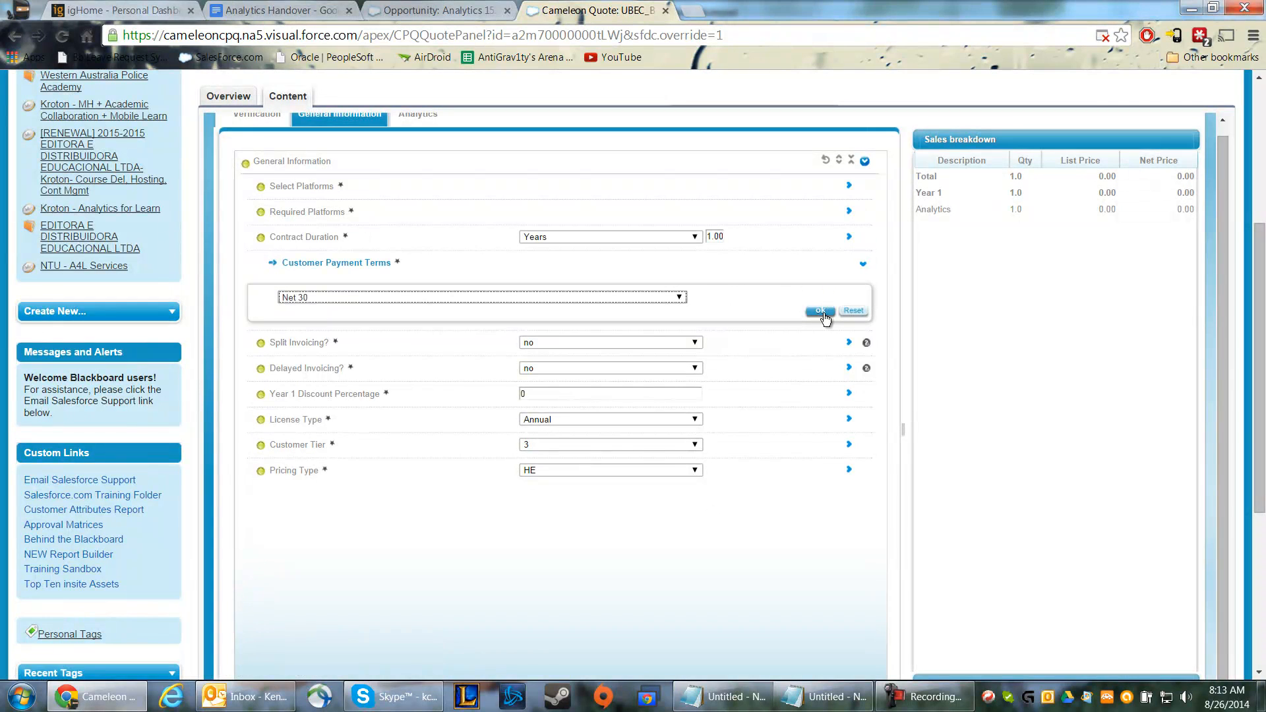
left_click(830, 318)
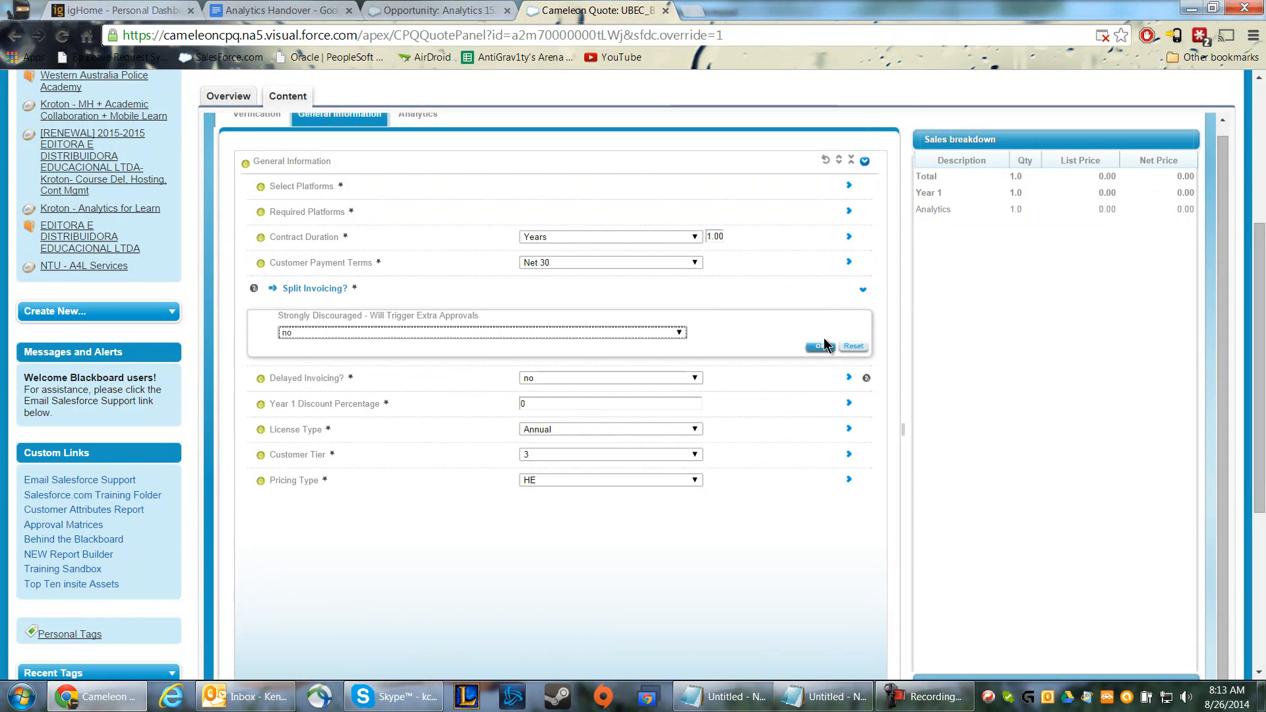
left_click(825, 348)
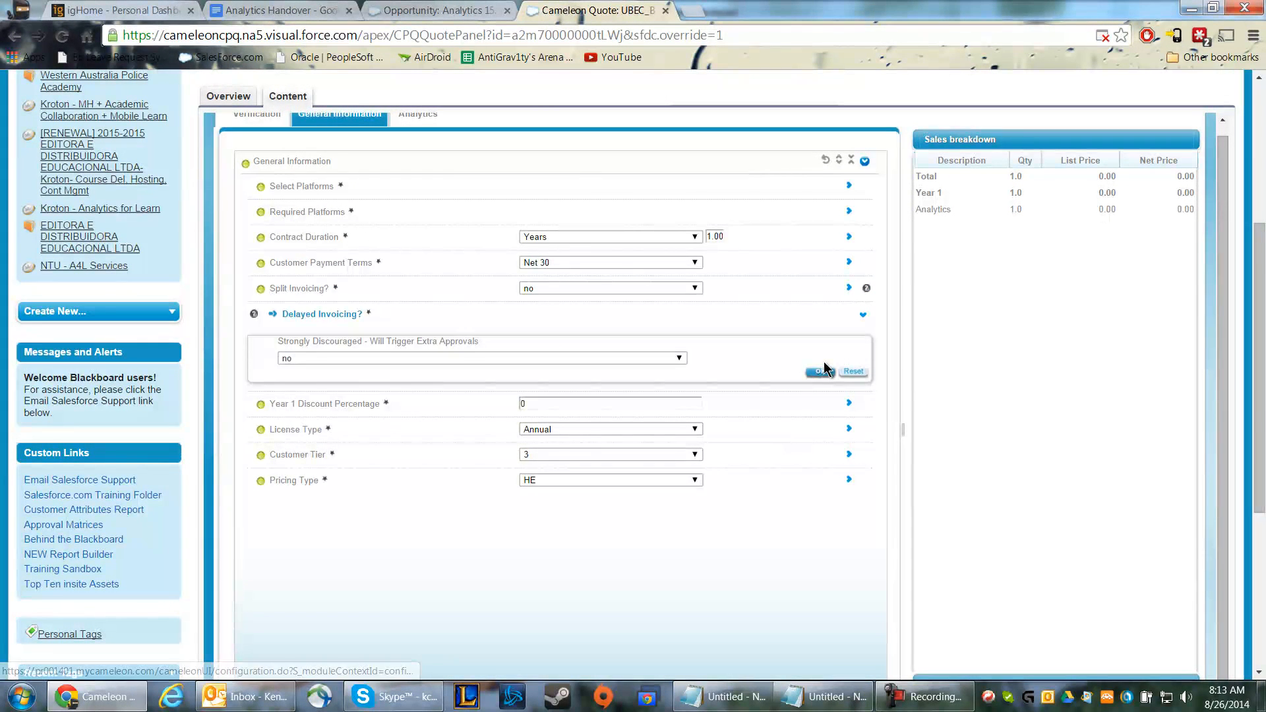
left_click(824, 371)
left_click(821, 391)
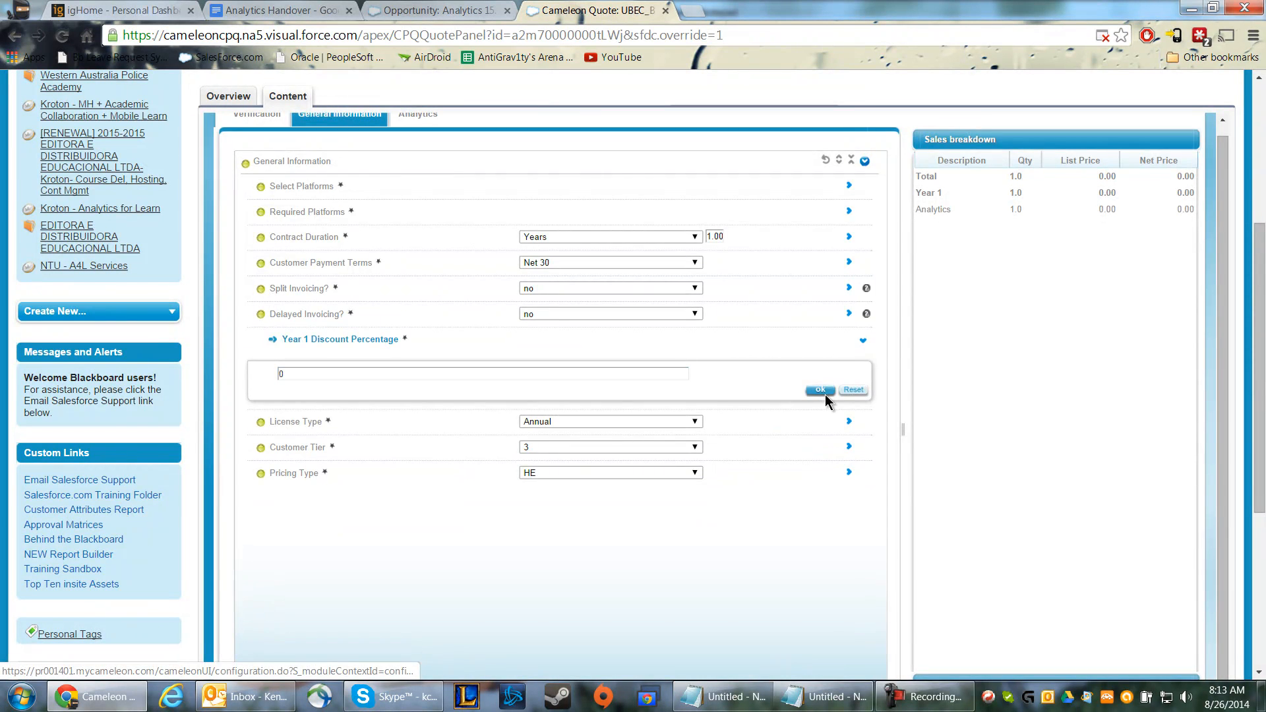
left_click(818, 413)
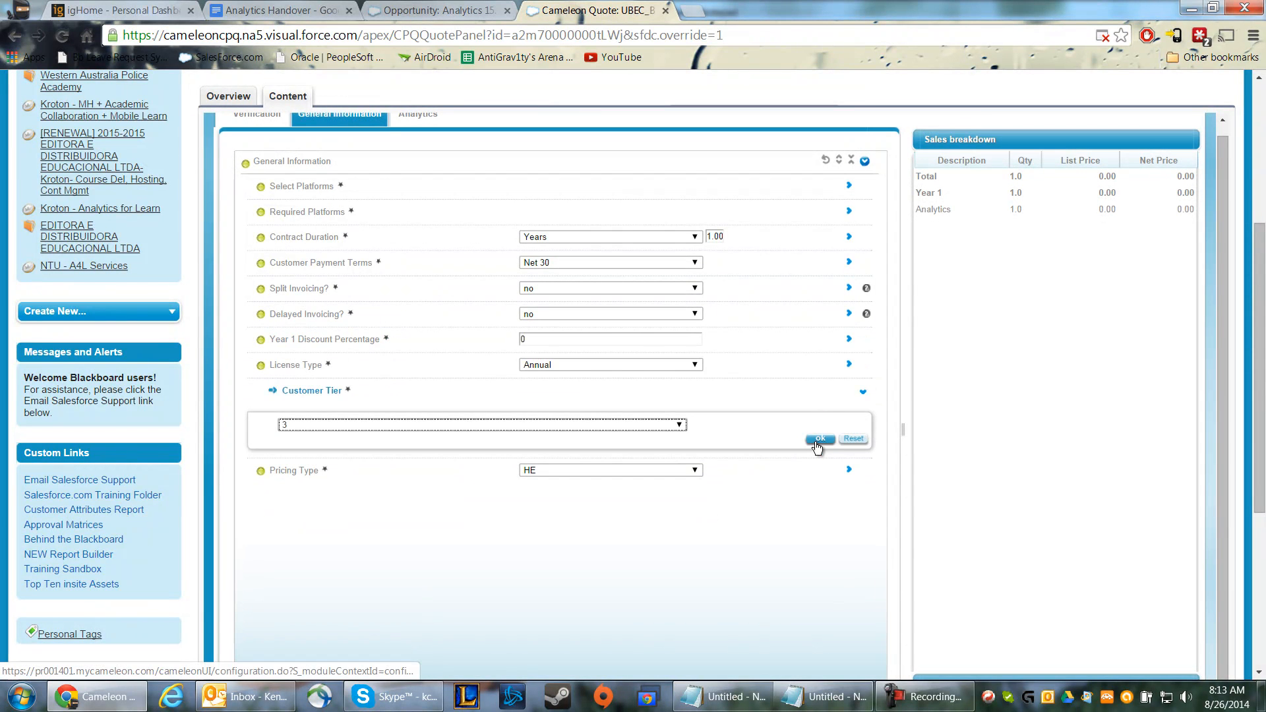
left_click(819, 438)
left_click(821, 466)
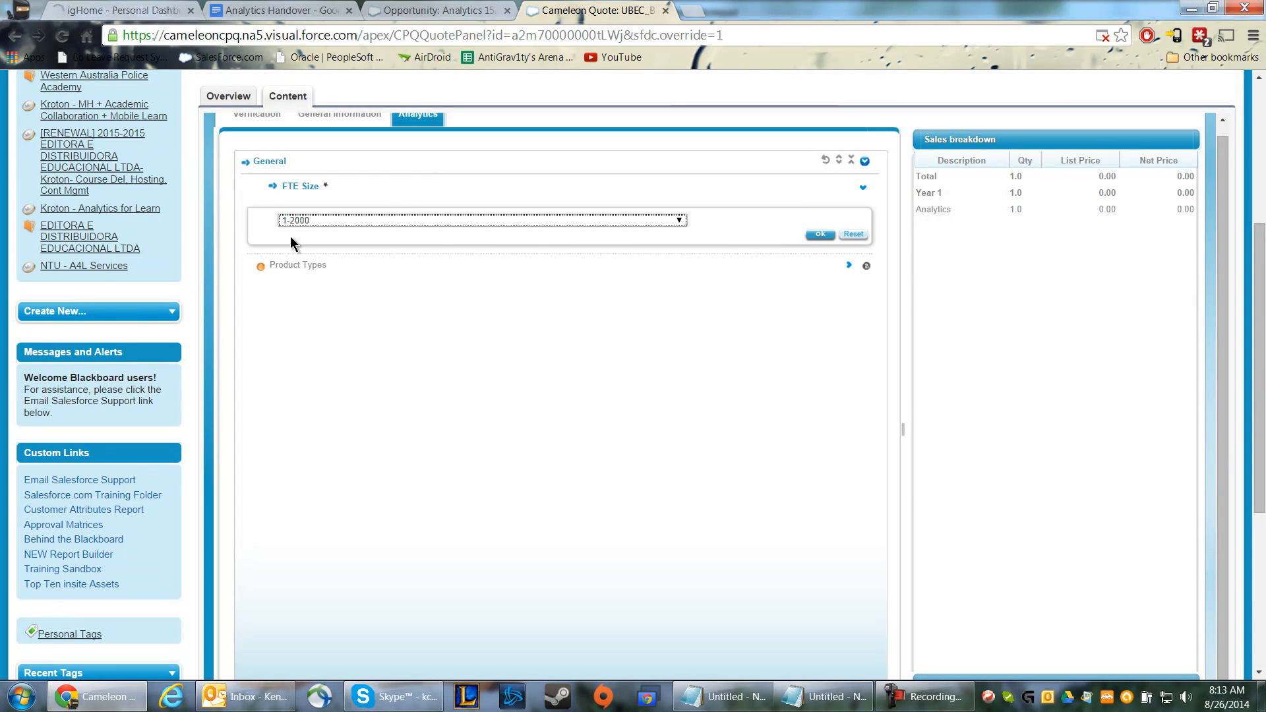
Step: Look up the UBEC account's opportunities from the Analytics 15.08 opportunity in the other browser tab
right_click(417, 8)
left_click(469, 8)
scroll(424, 432, "down", 4)
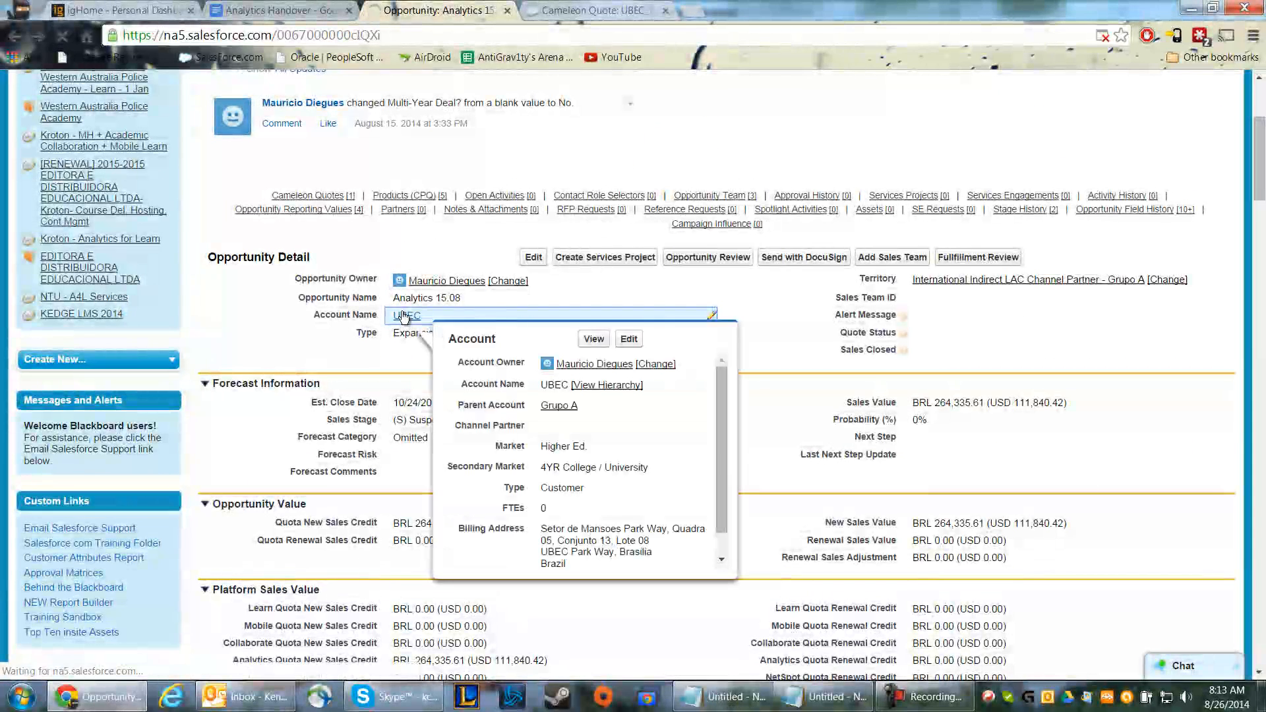
left_click(404, 317)
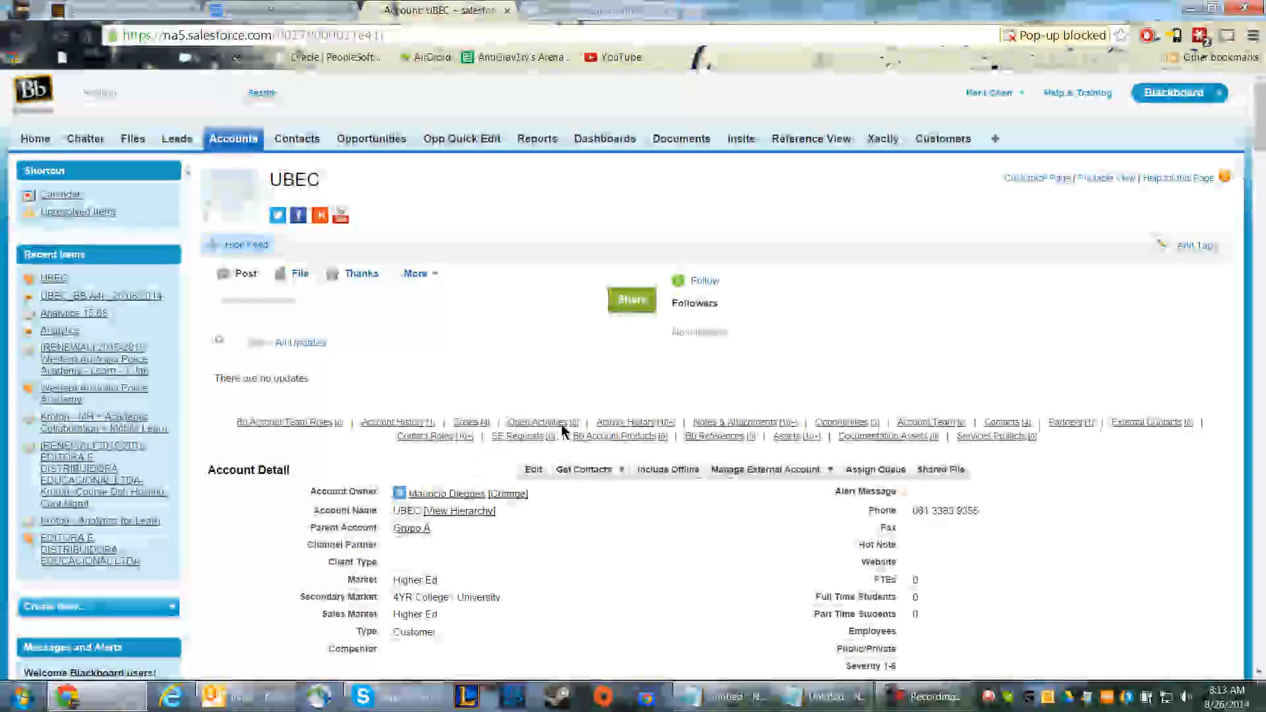
left_click(847, 422)
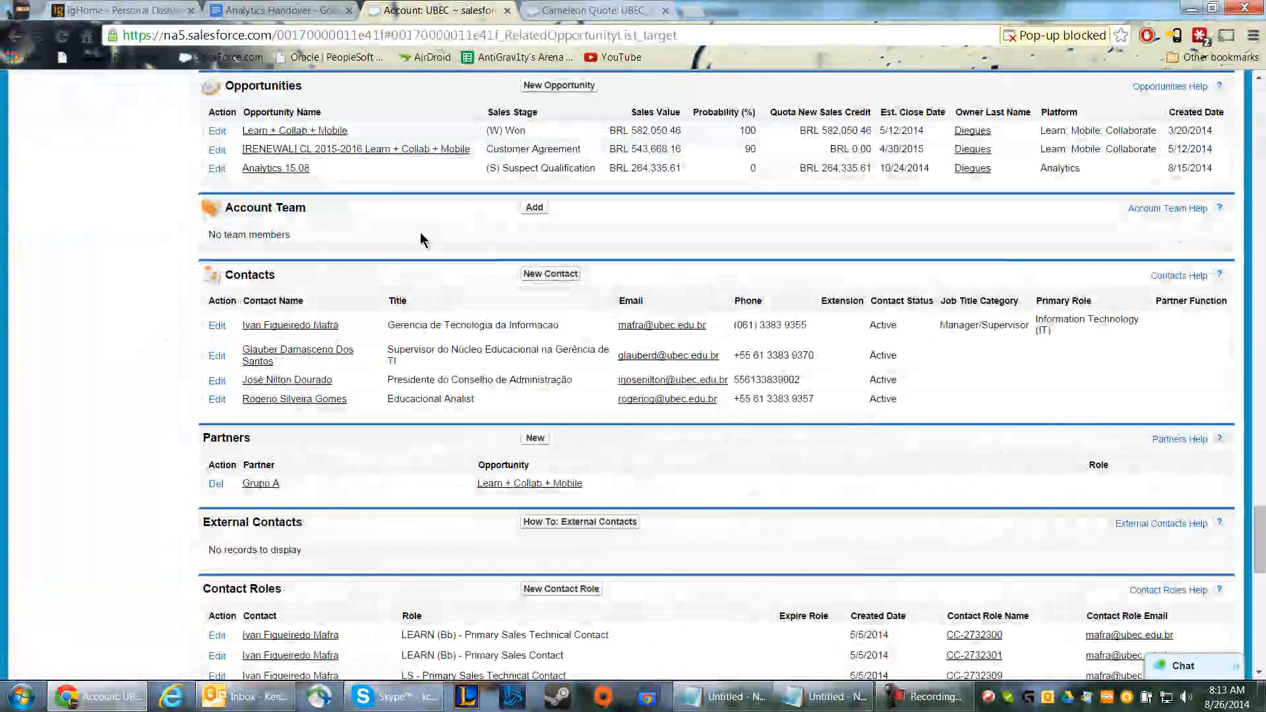
Step: Open the [RENEWAL] CL 2015-2016 Learn + Collab + Mobile opportunity and examine the user bands of its products
left_click(332, 149)
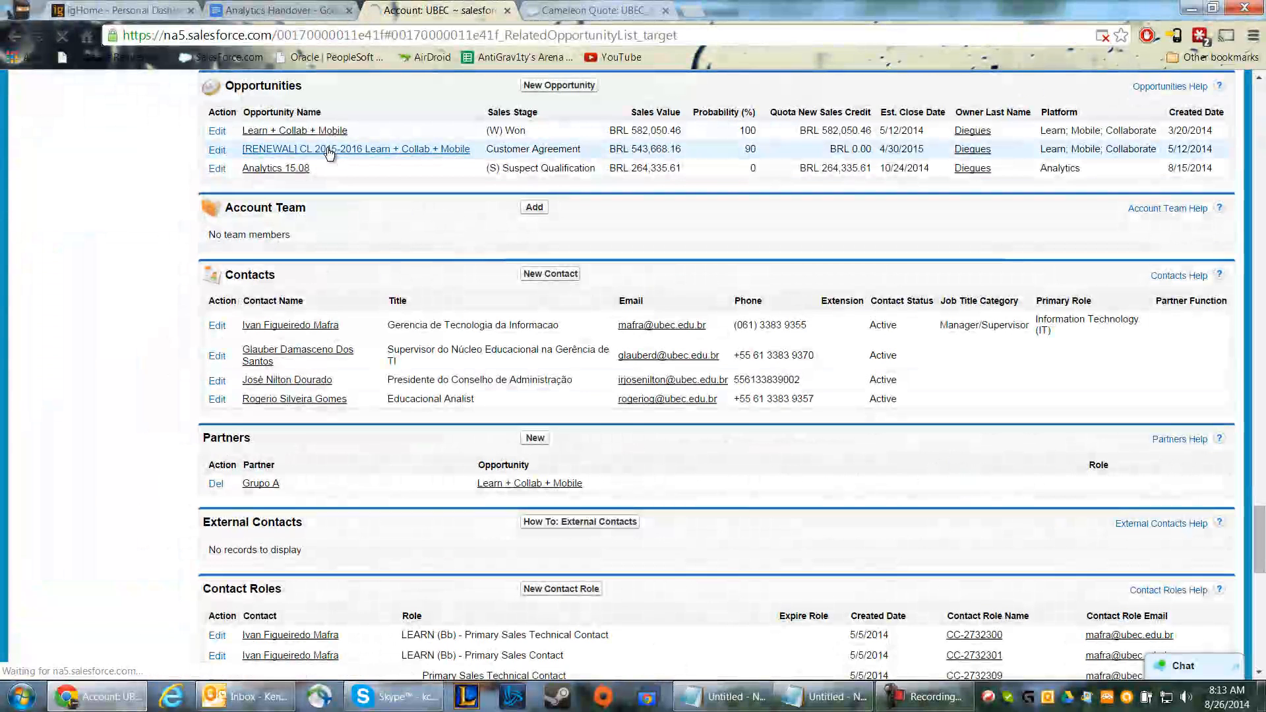
scroll(404, 432, "down", 10)
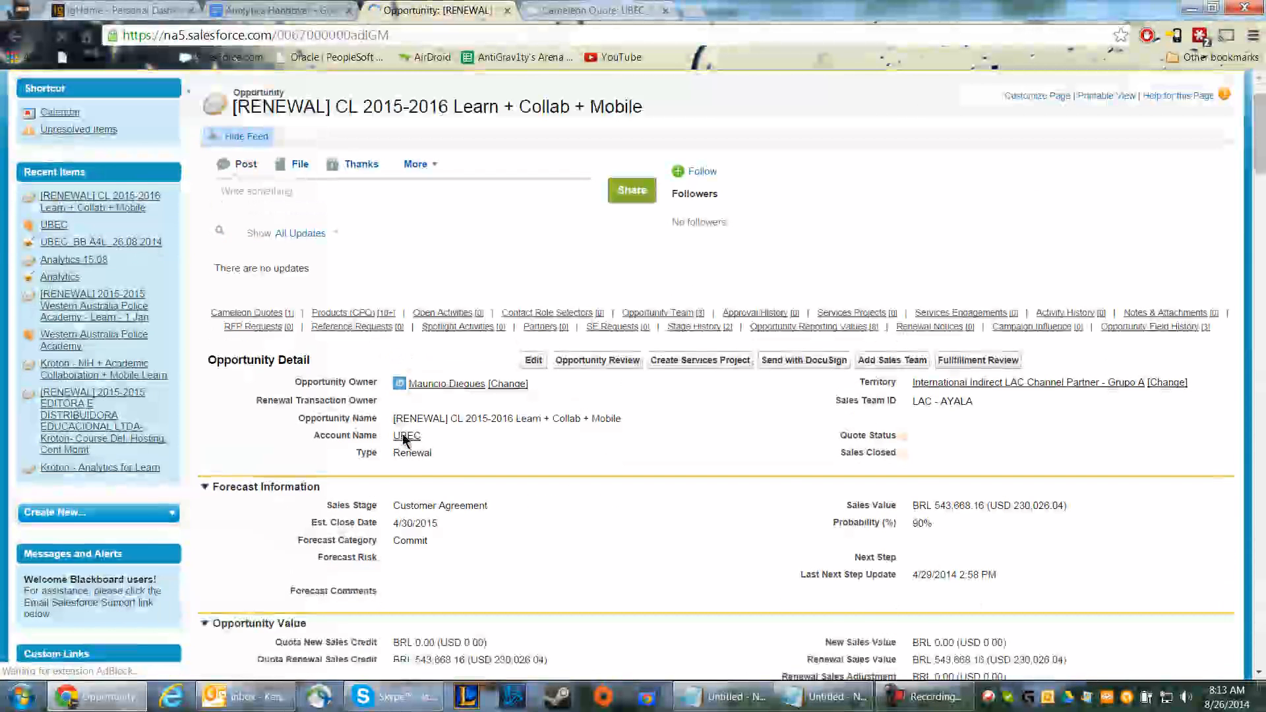
scroll(405, 419, "down", 10)
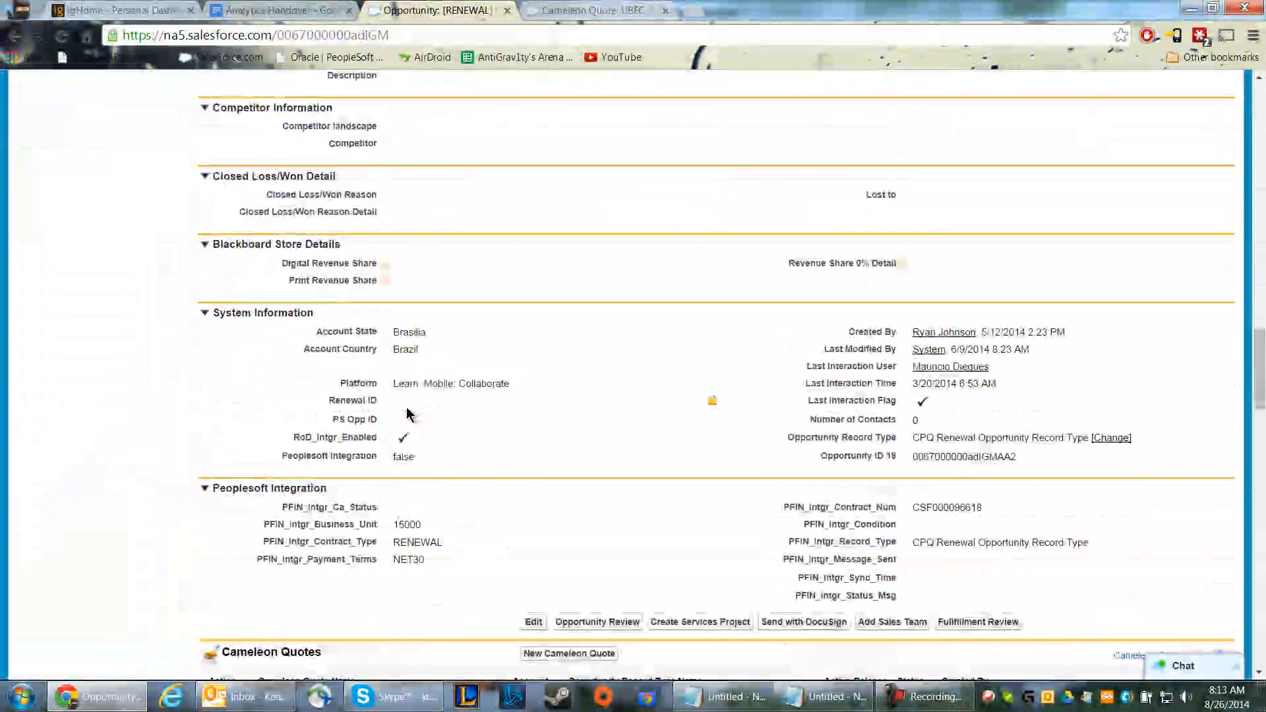
scroll(407, 414, "down", 9)
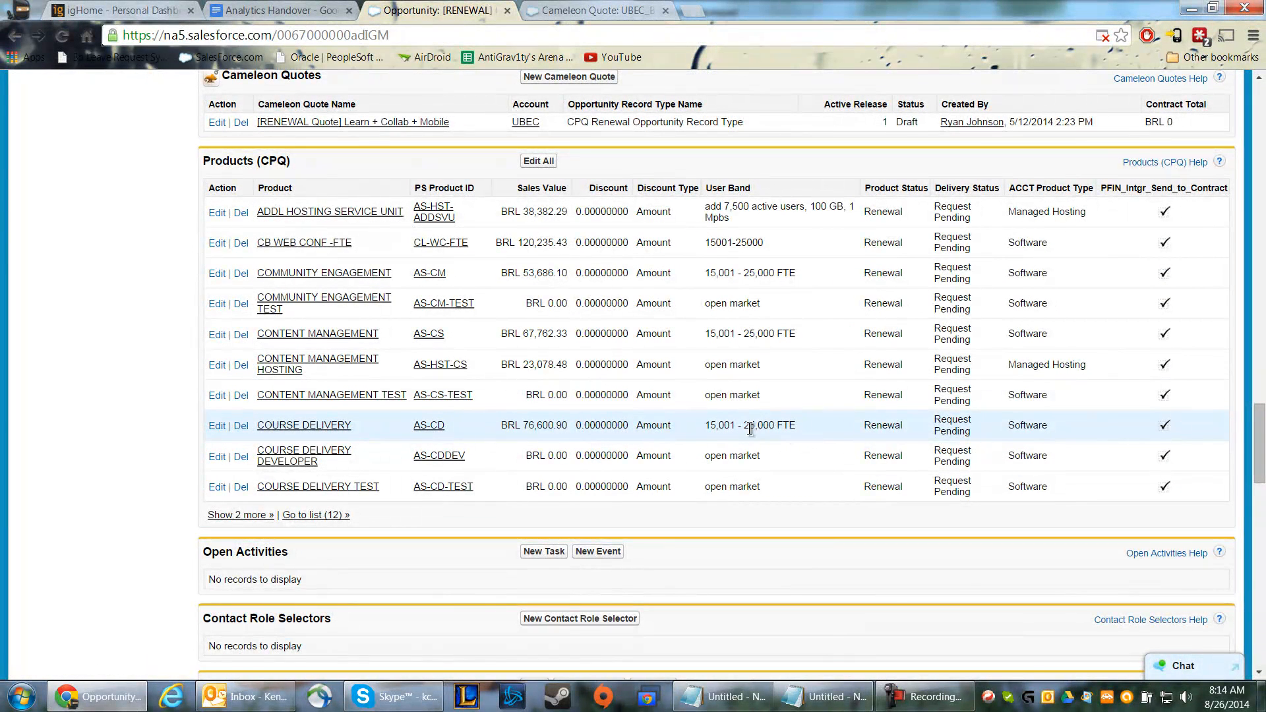
left_click(621, 18)
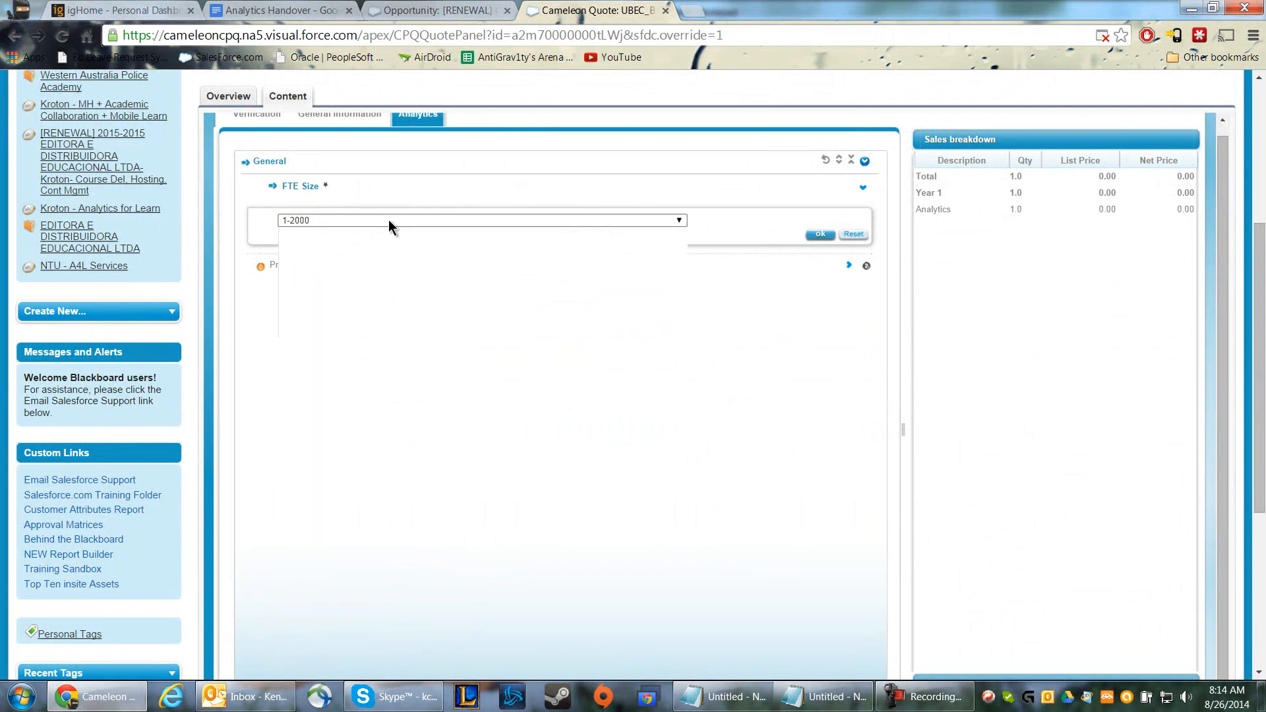
left_click(389, 219)
left_click(359, 282)
left_click(821, 236)
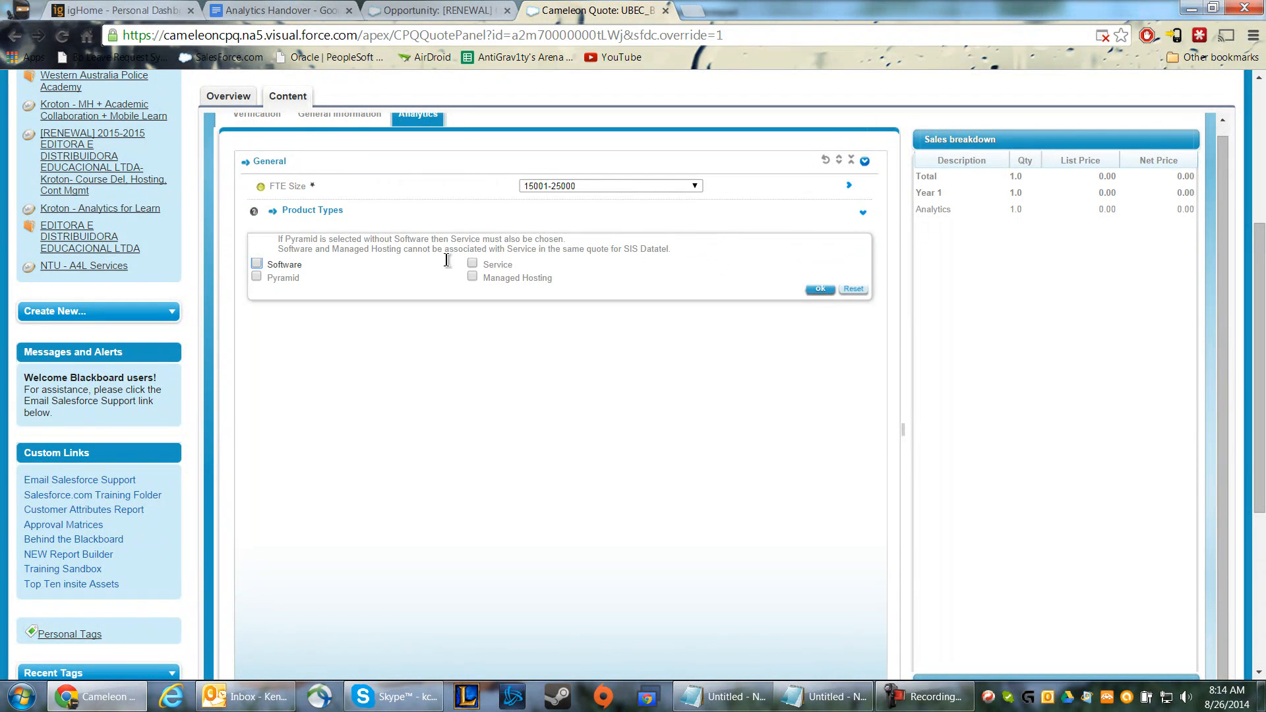
Step: Include Software, Pyramid, Service and Managed Hosting as the Analytics product types and confirm the selection
left_click(295, 265)
left_click(291, 278)
left_click(491, 266)
left_click(537, 279)
left_click(820, 289)
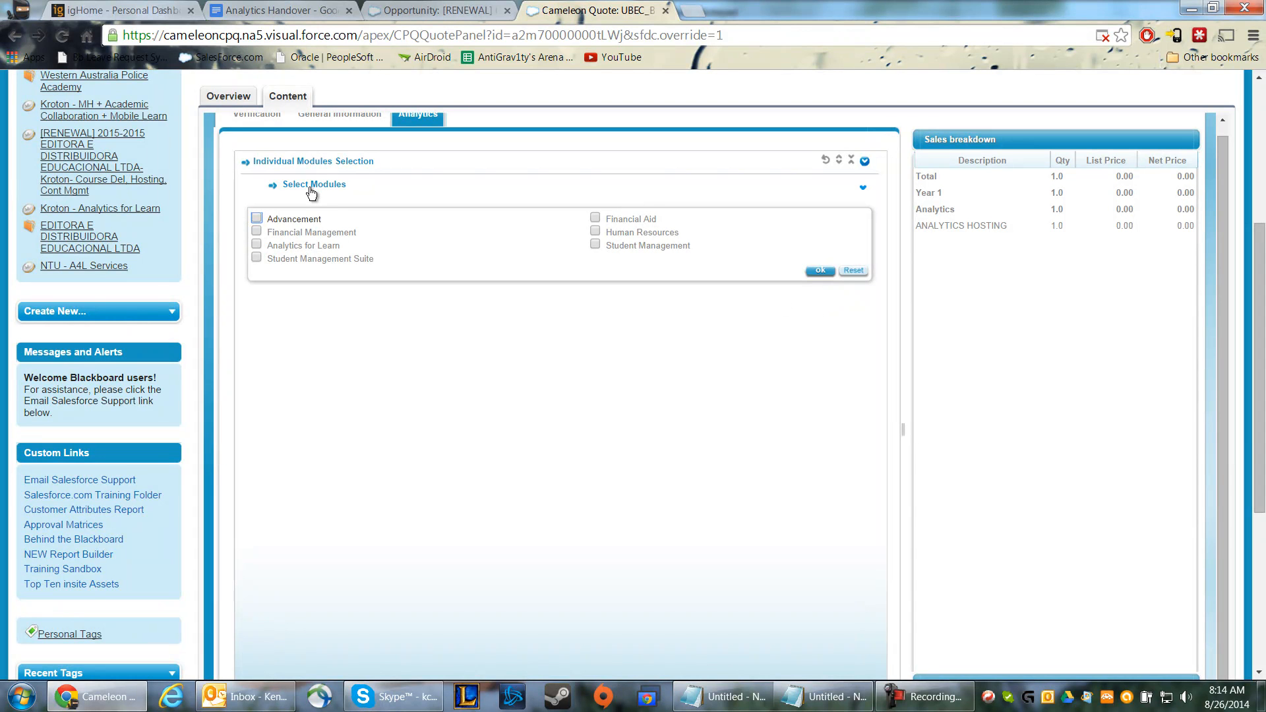
Step: Choose Analytics for Learn as the only individual software module and confirm it
left_click(305, 246)
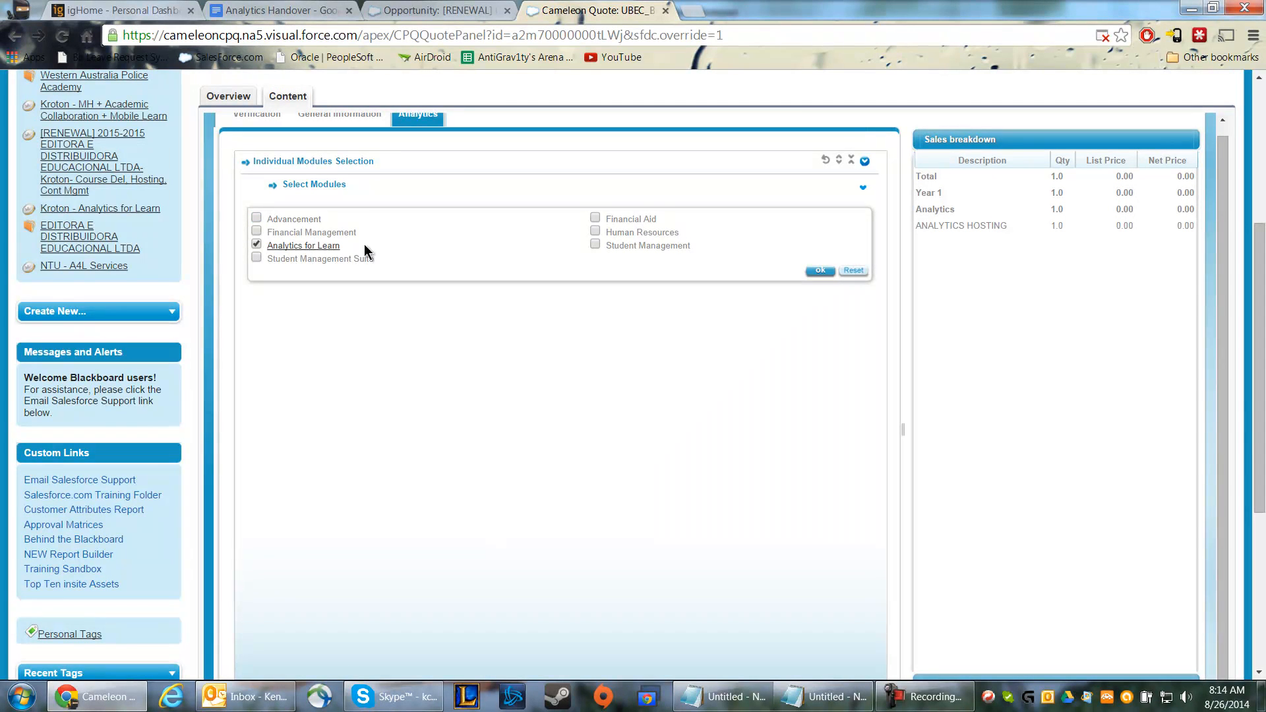
left_click(819, 271)
scroll(765, 381, "up", 1)
scroll(417, 173, "up", 1)
Step: Choose Analytics for Learn as the Pyramid module and answer no to presenting a bundled Pyramid product
mouse_move(359, 210)
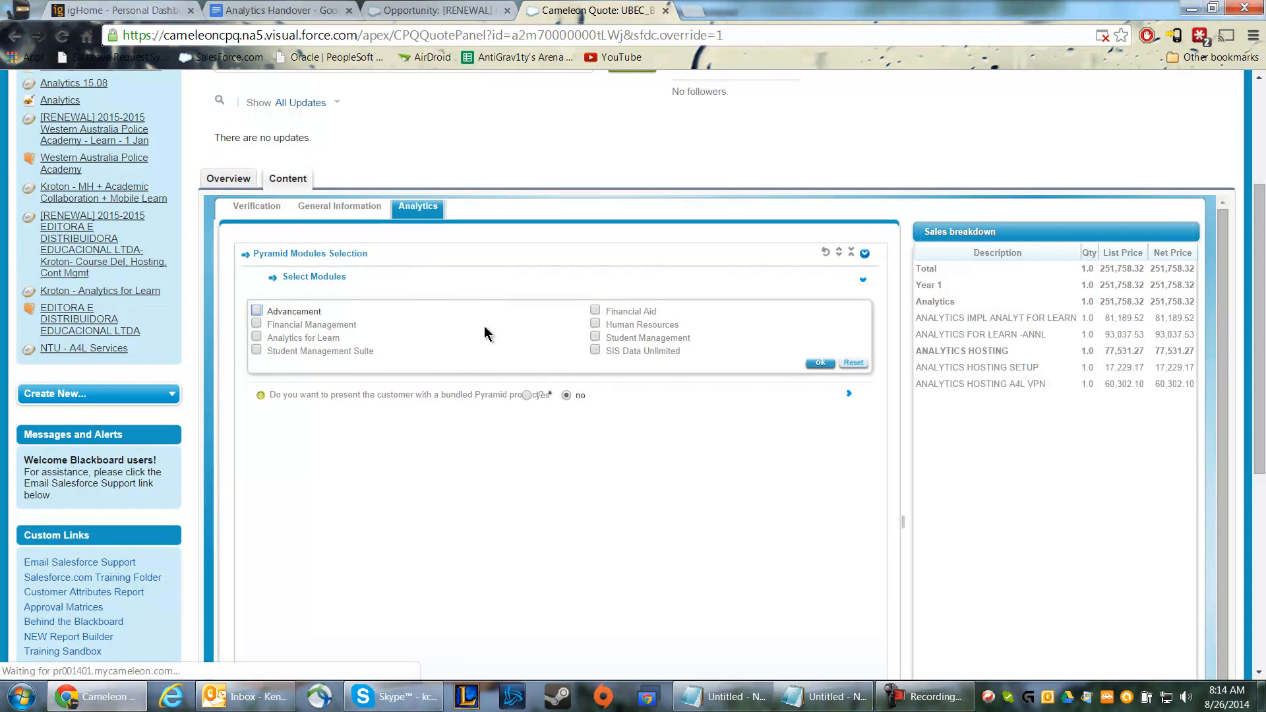
scroll(486, 334, "down", 1)
left_click(328, 329)
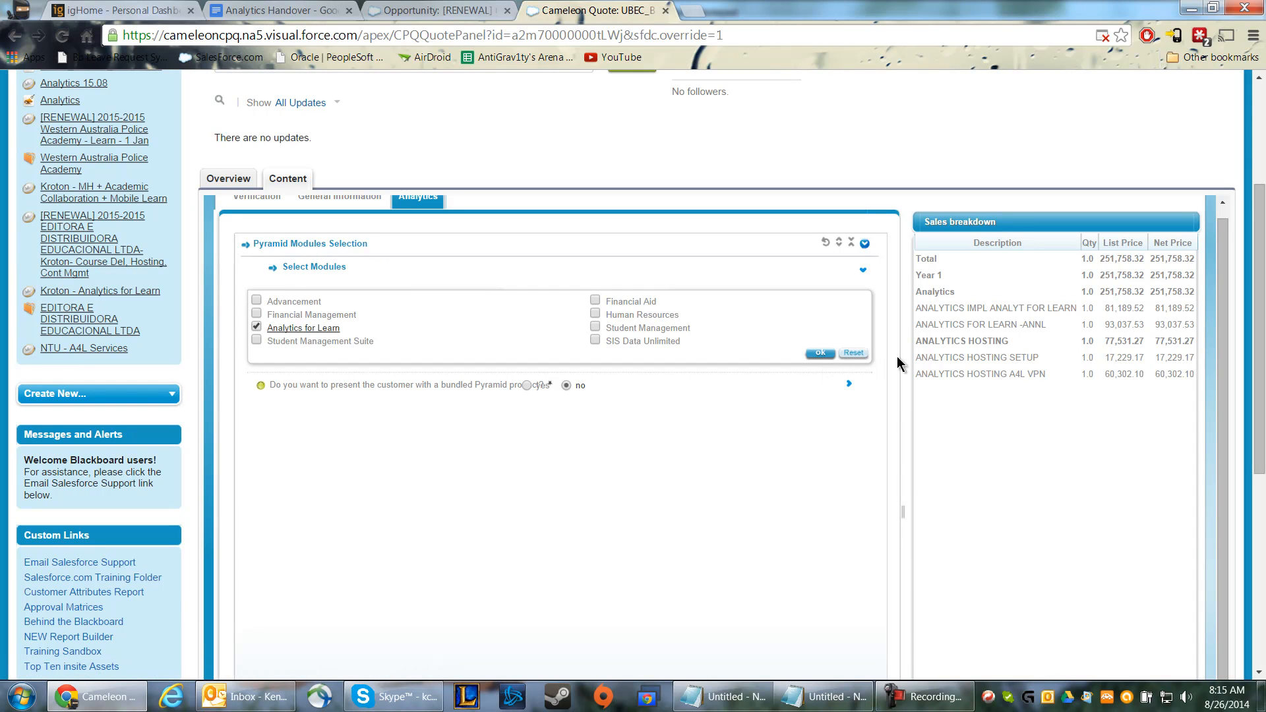
left_click(823, 354)
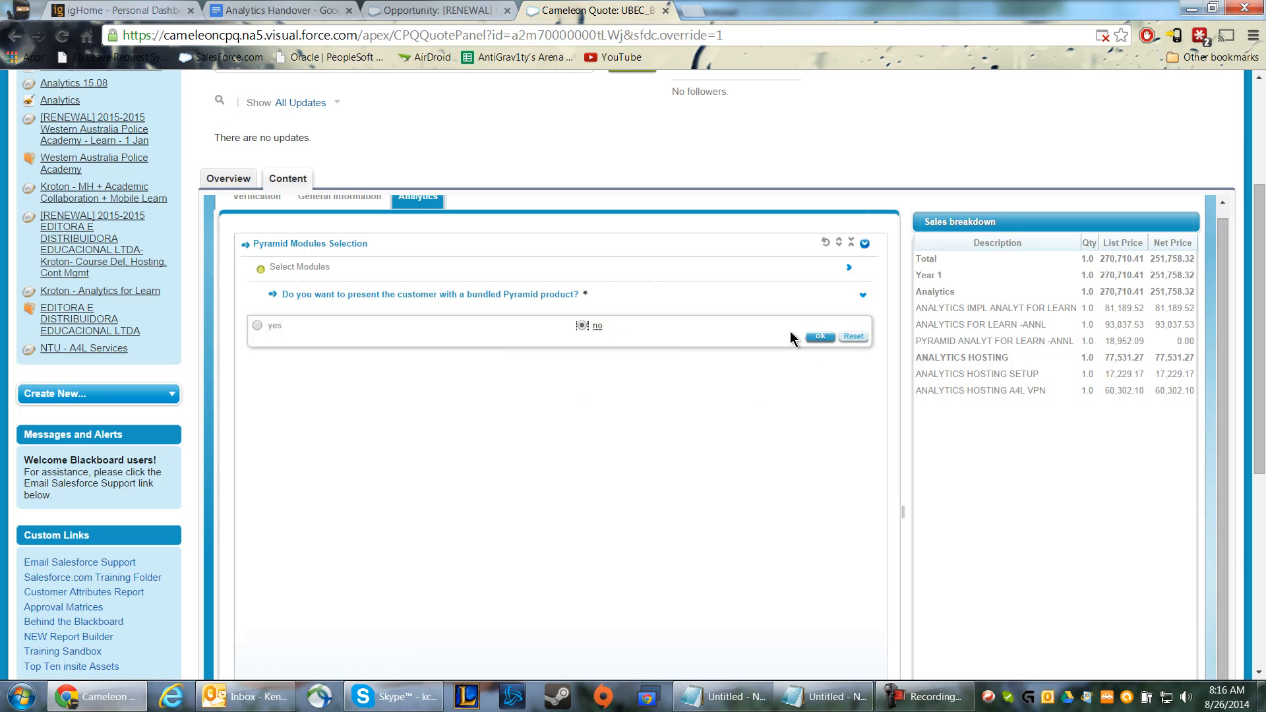
left_click(815, 337)
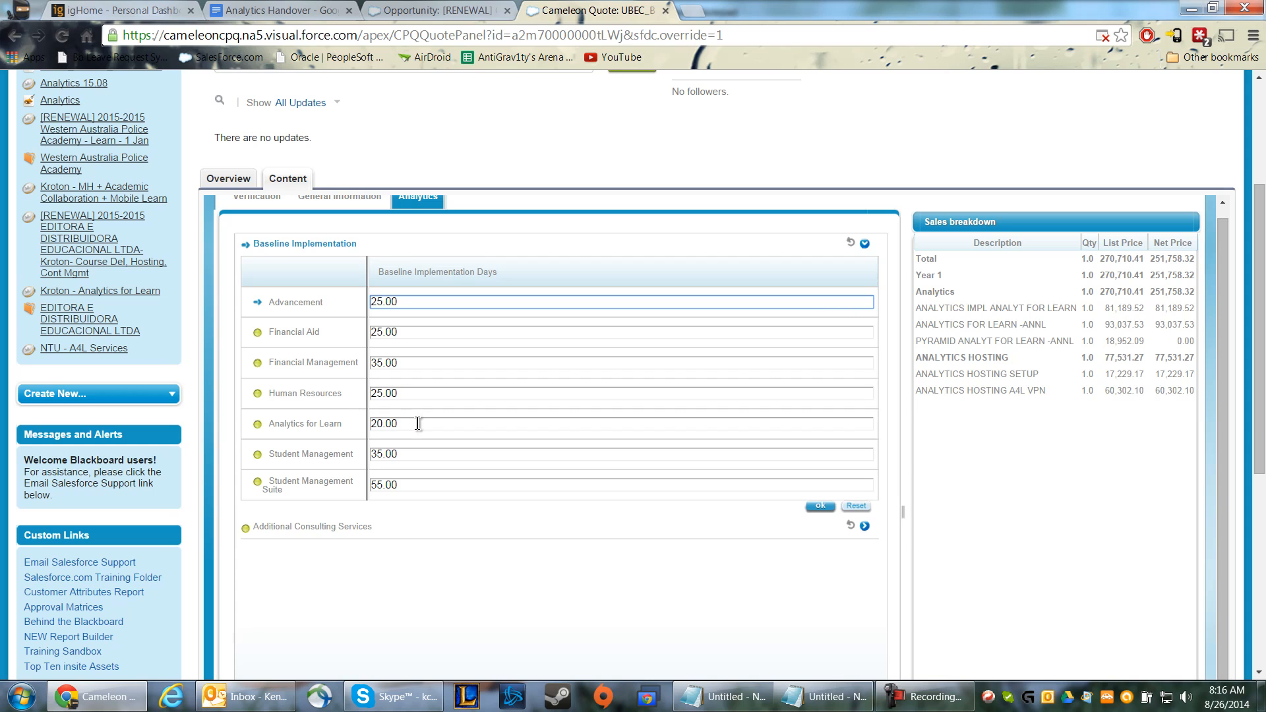
Step: Accept the default baseline implementation days and set Additional Implementation Support to 10 days
left_click_drag(418, 423, 360, 430)
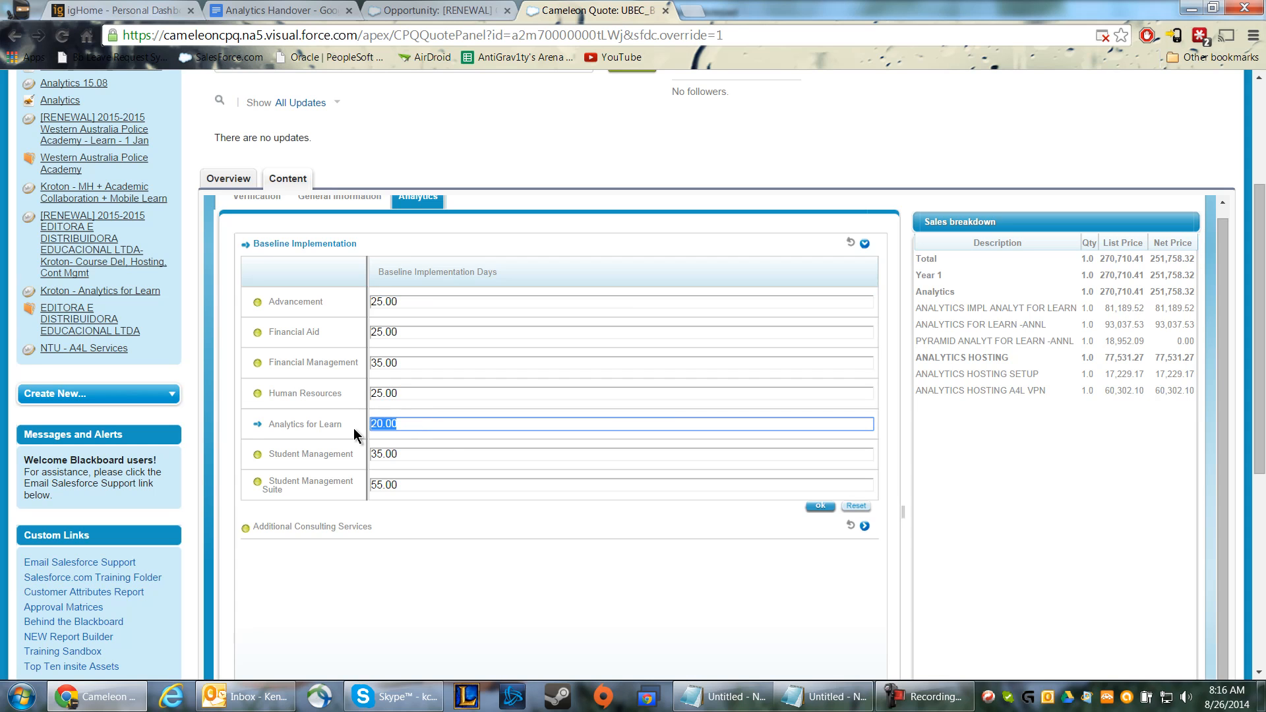
left_click(819, 506)
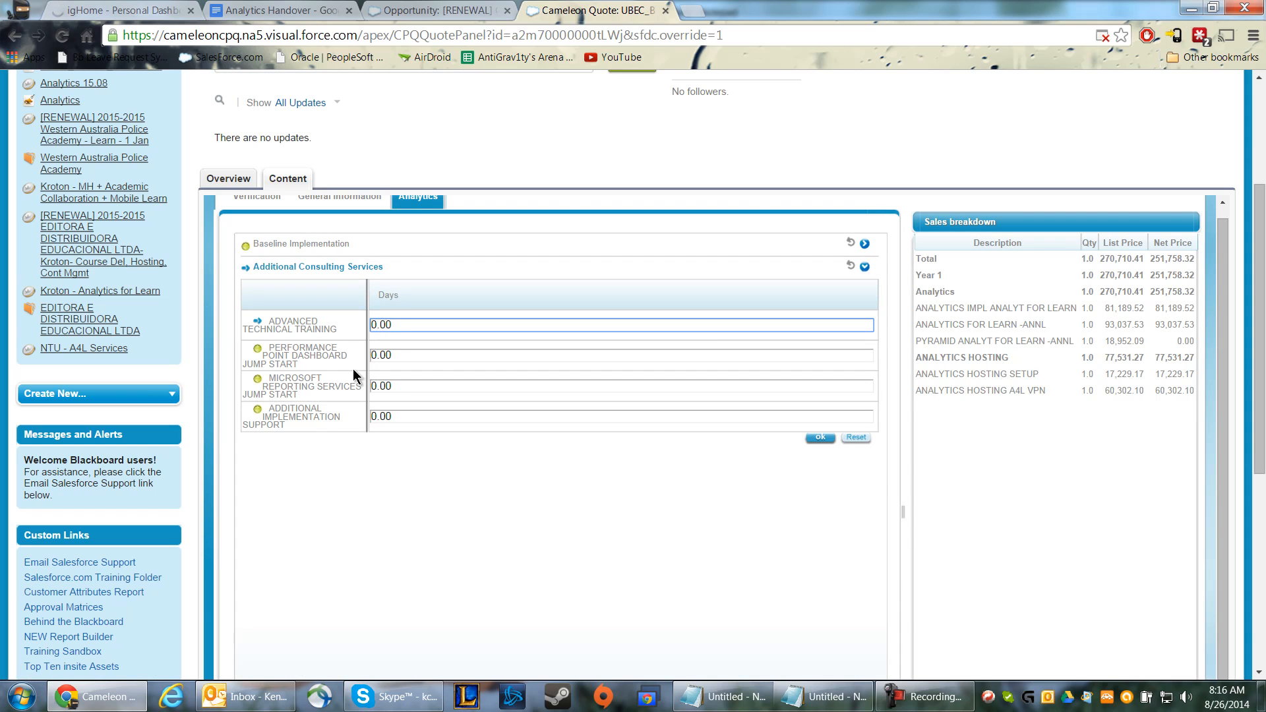
left_click_drag(419, 417, 334, 410)
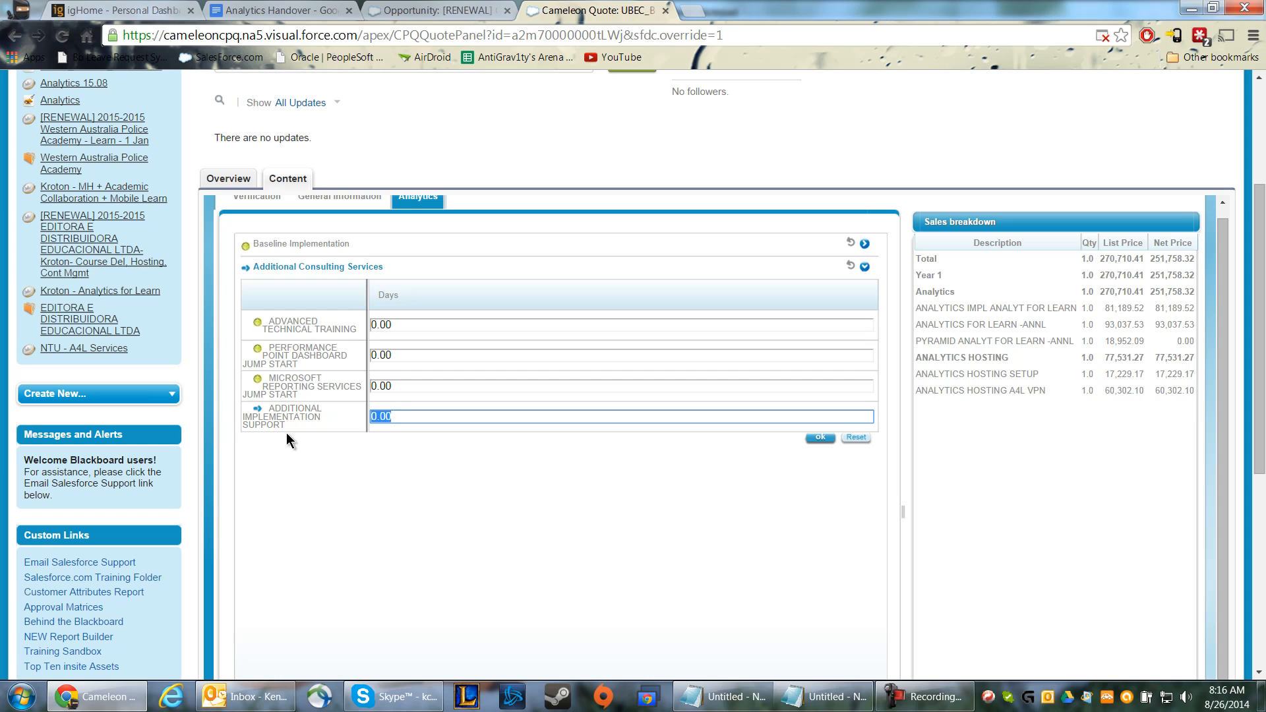
type("10")
left_click(818, 439)
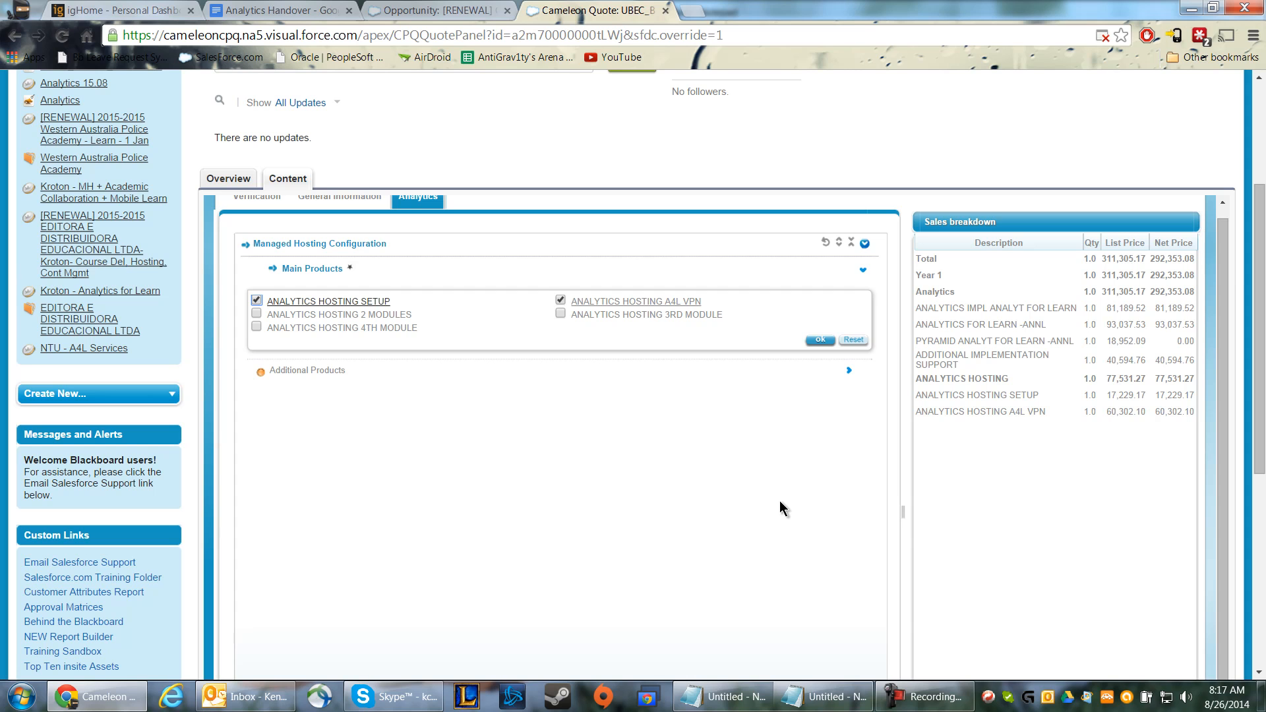
Step: Open Analytics Hosting Sales Scenarios v2.docx from the Blackboard Products > Blackboard Analytics > Consulting folder and maximize its window
left_click(1191, 8)
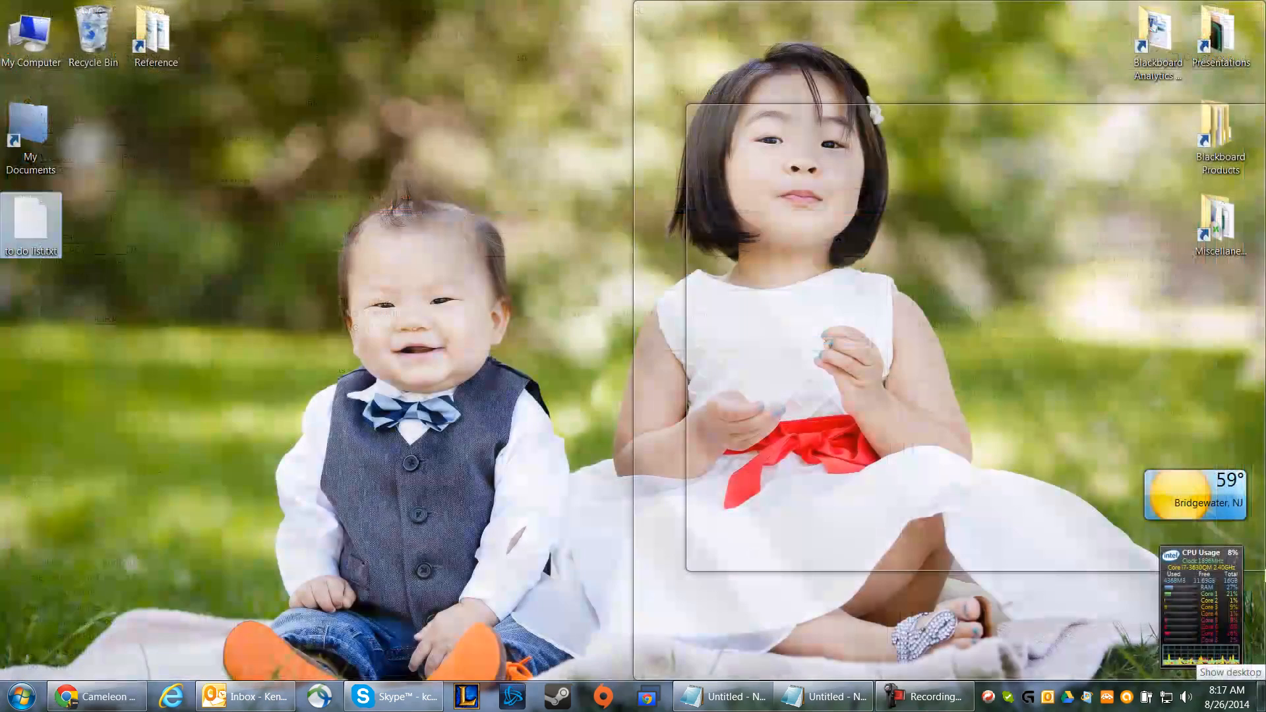
double_click(1215, 128)
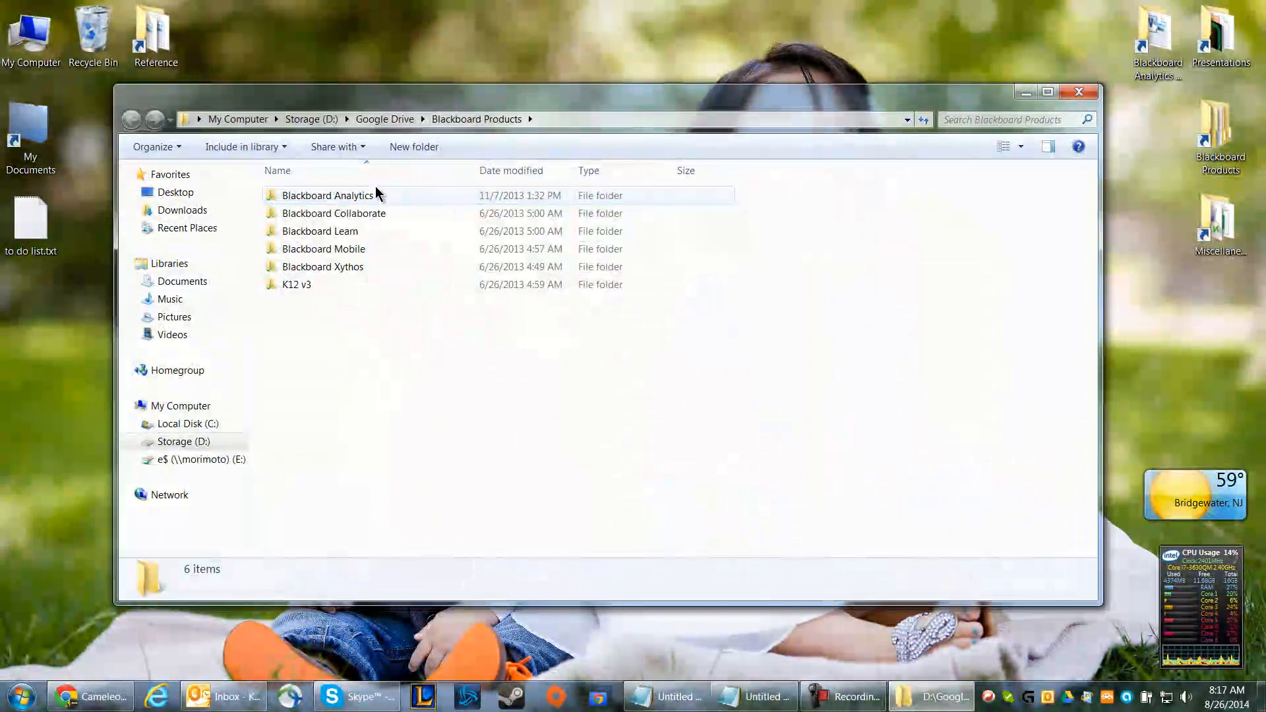
double_click(375, 195)
double_click(369, 215)
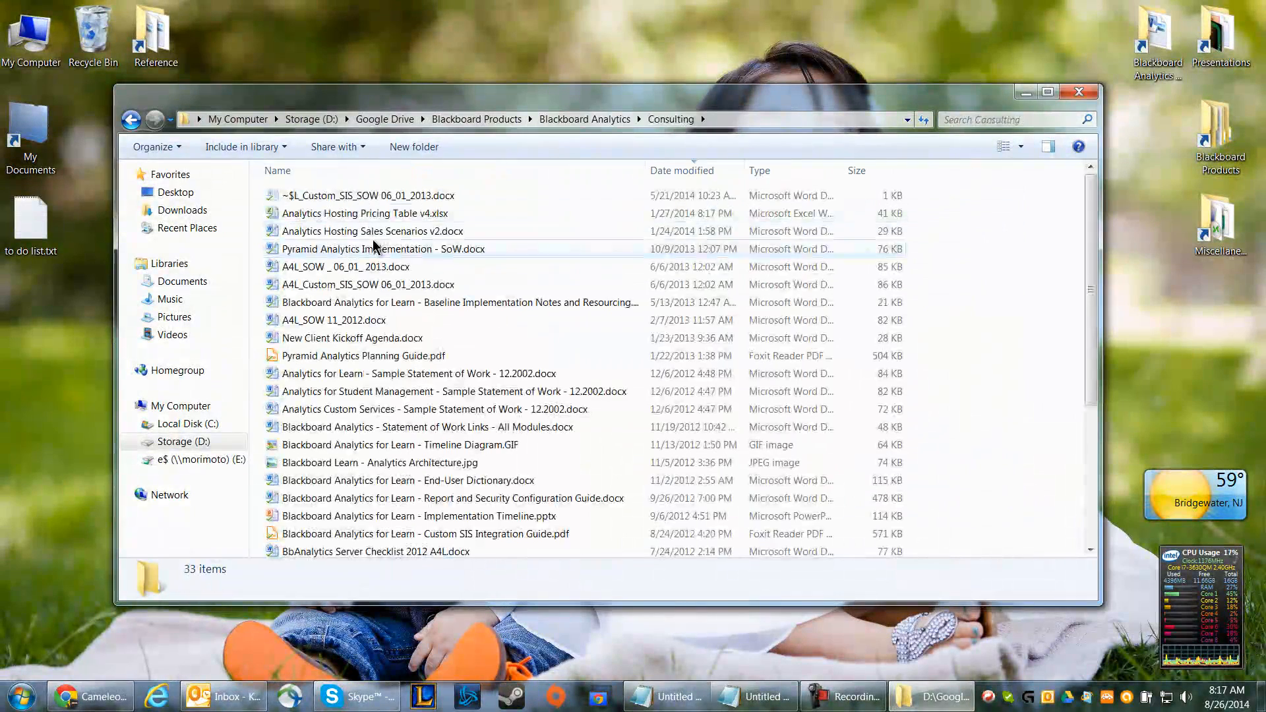
double_click(420, 232)
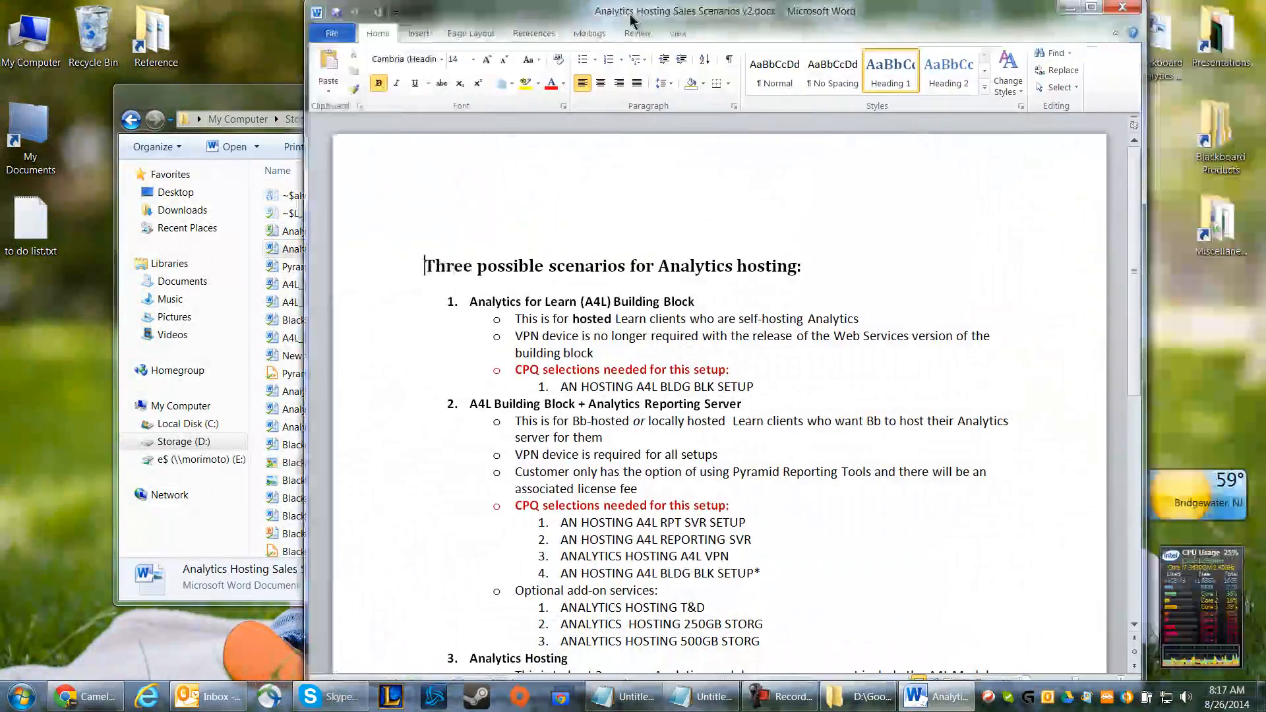
left_click_drag(631, 21, 3, 12)
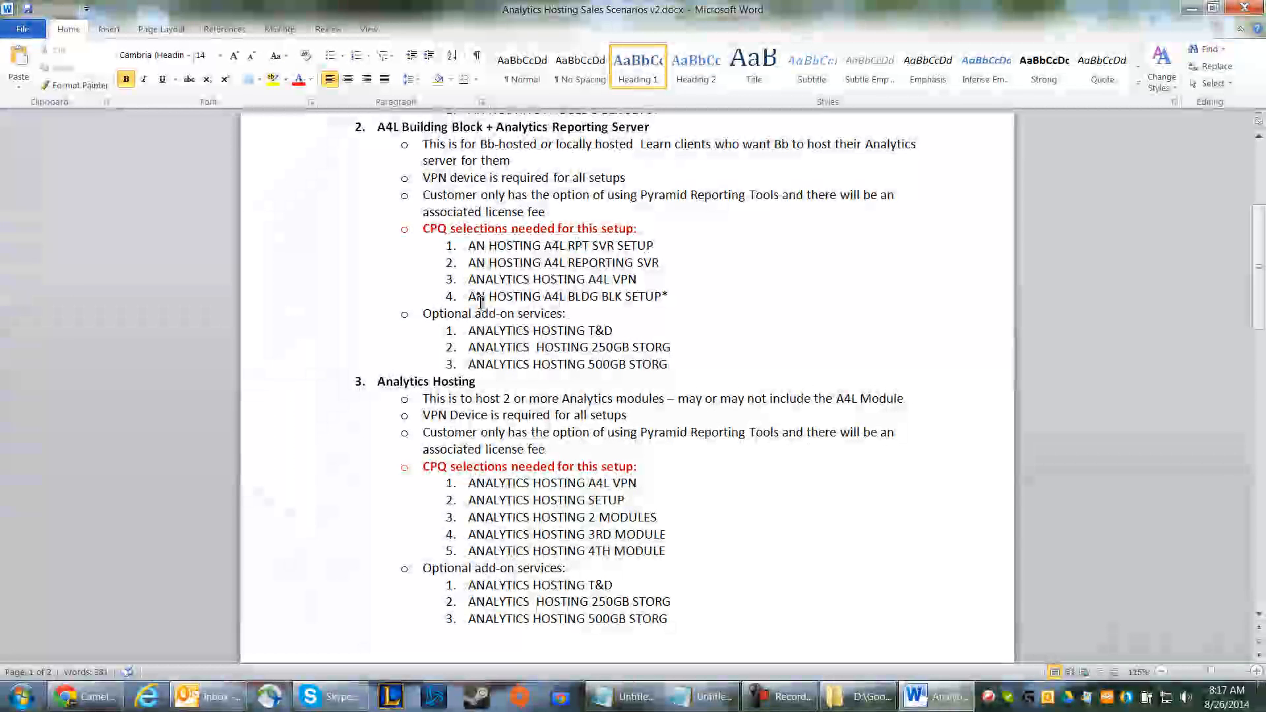
Step: Examine the A4L Building Block + Analytics Reporting Server scenario and the CPQ selections needed for its setup
scroll(480, 304, "up", 6)
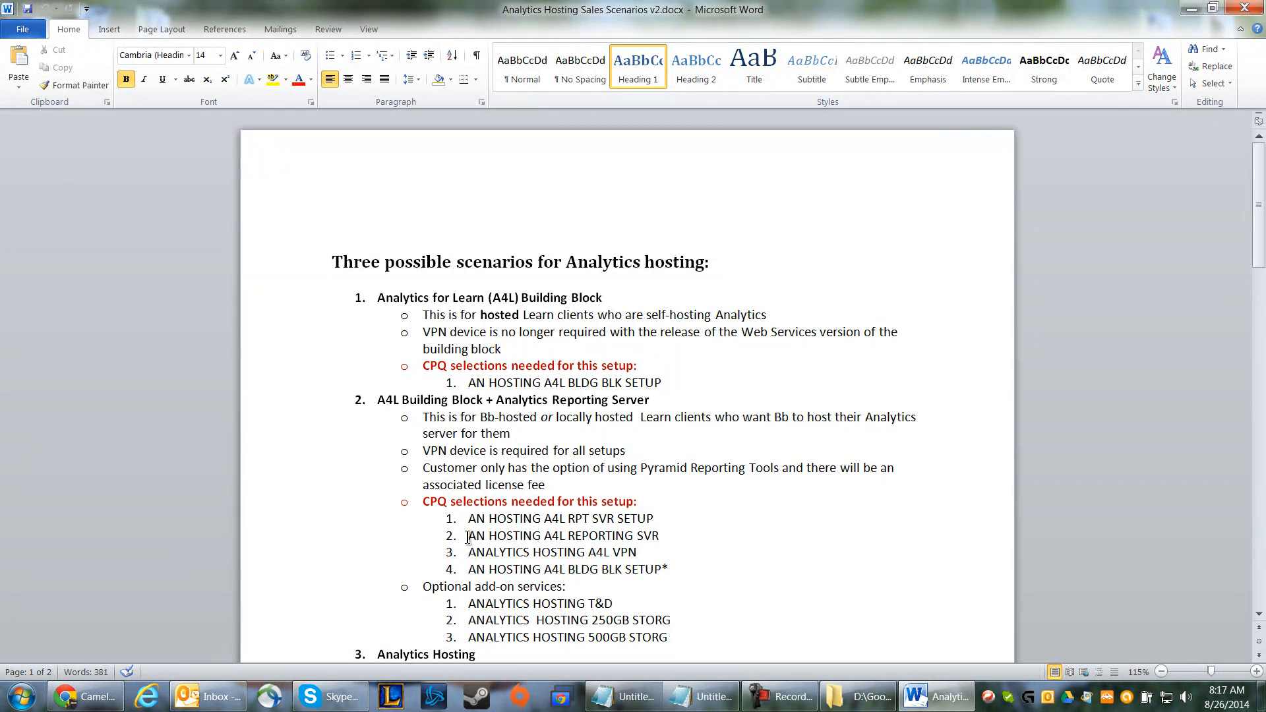
left_click_drag(430, 516, 663, 572)
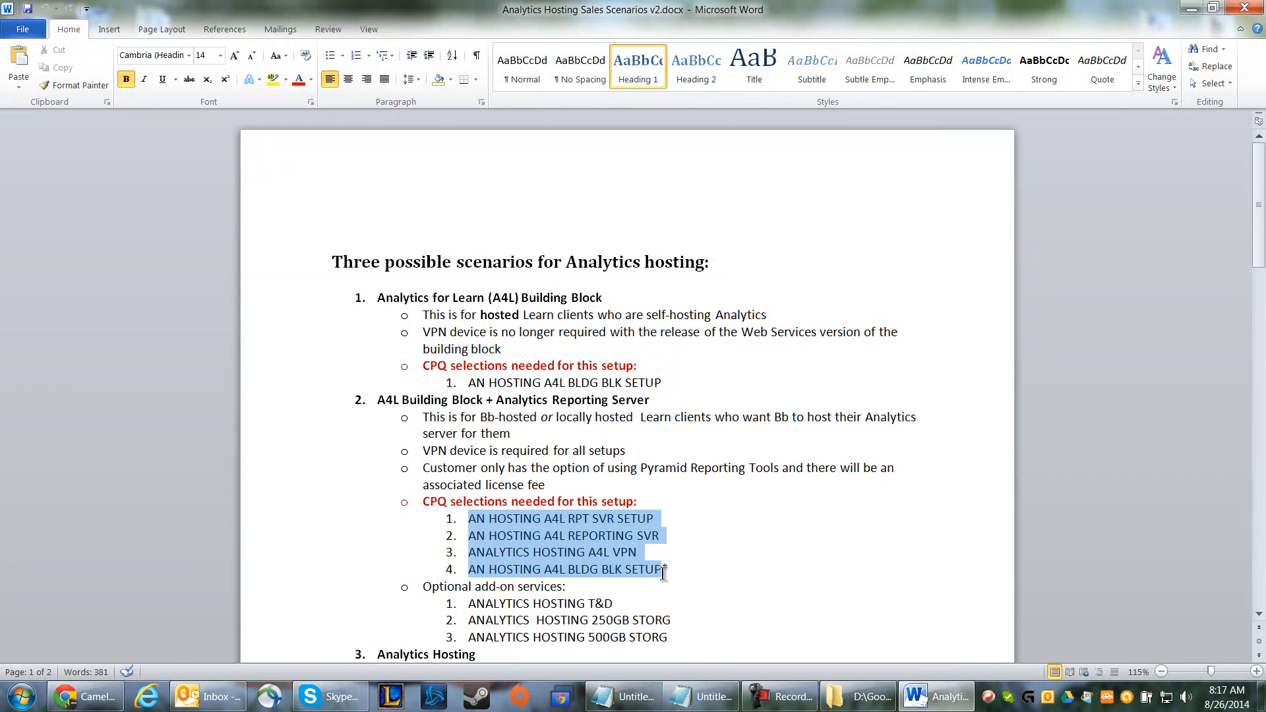
left_click(462, 454)
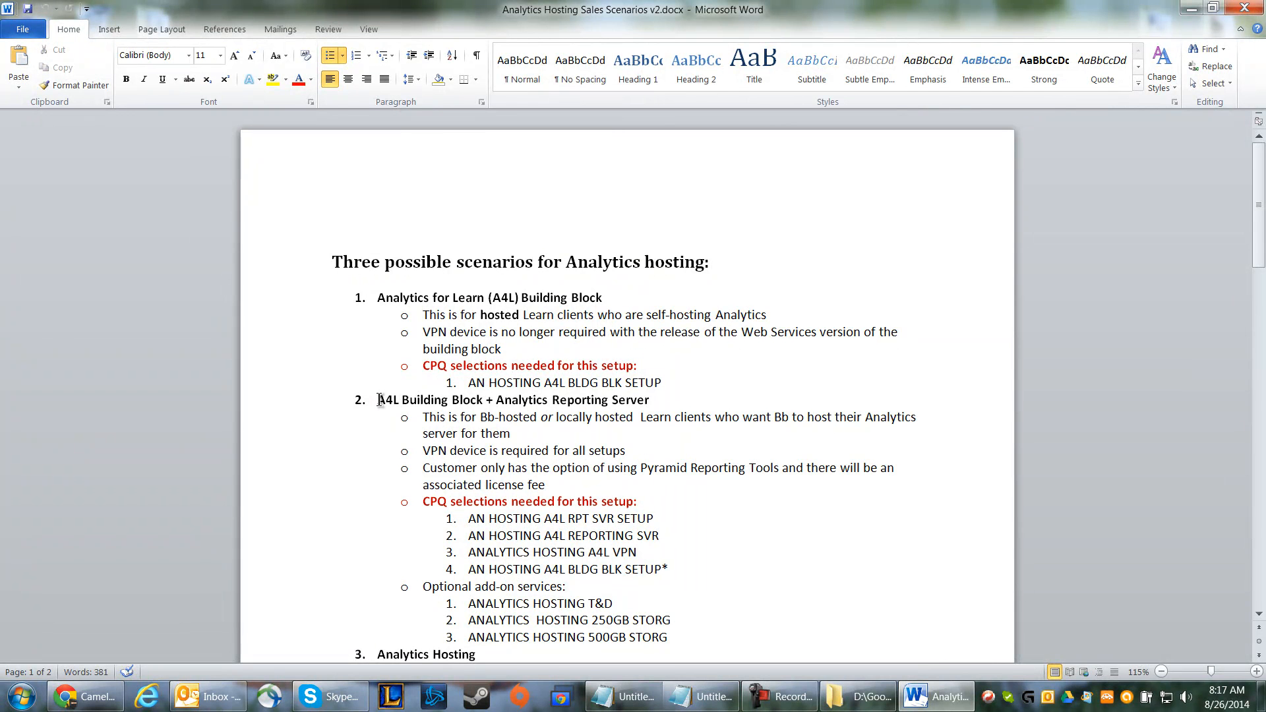
left_click_drag(380, 401, 628, 413)
left_click(591, 451)
left_click_drag(775, 416, 911, 431)
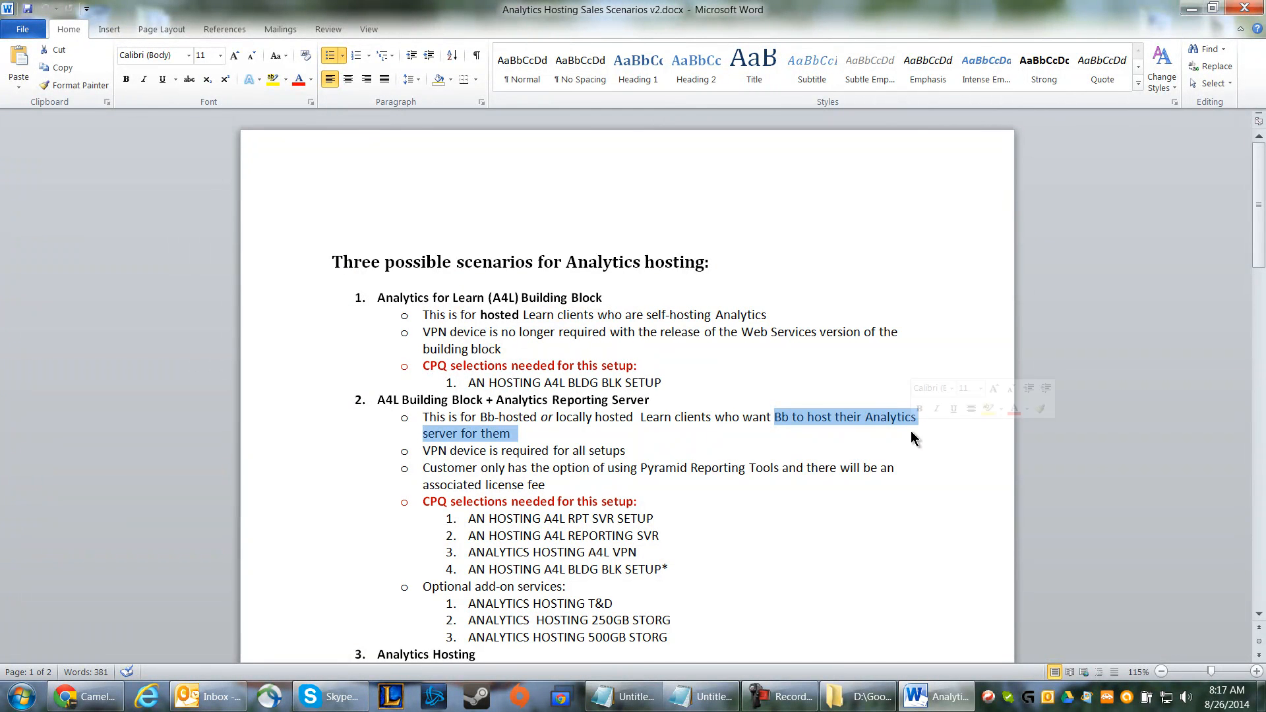
left_click_drag(379, 400, 612, 627)
left_click(412, 498)
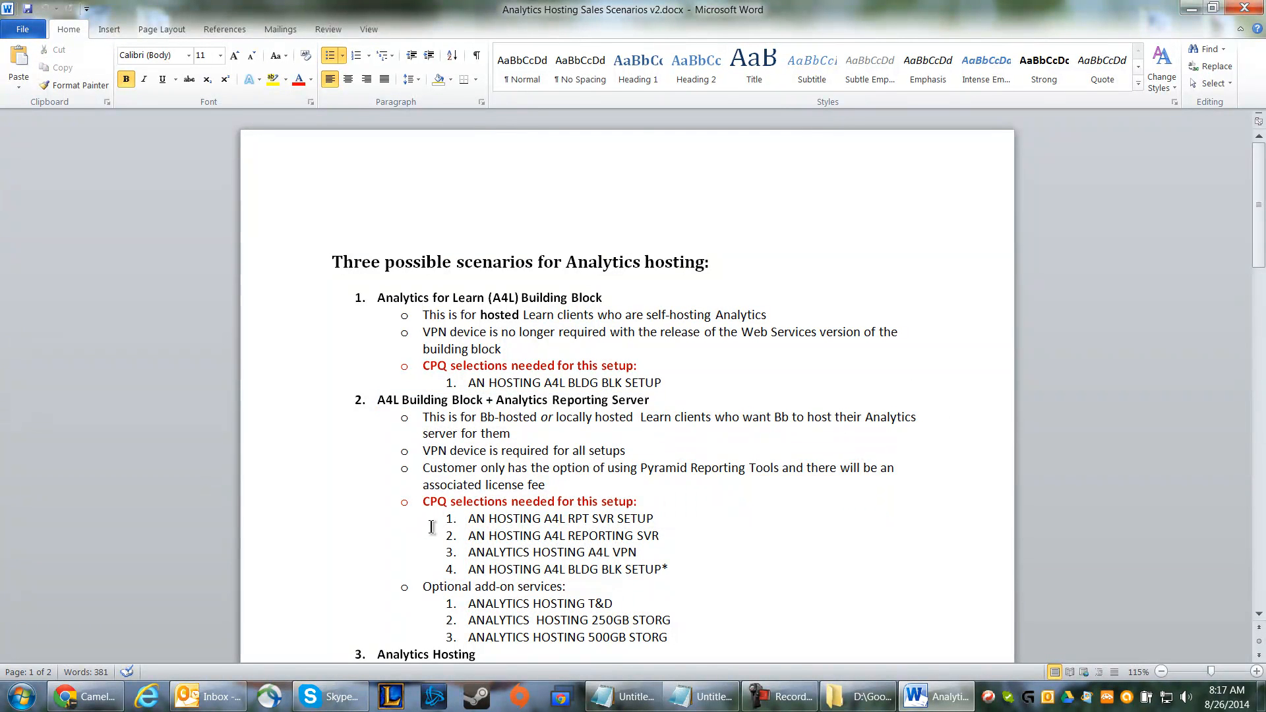
left_click_drag(424, 501, 681, 562)
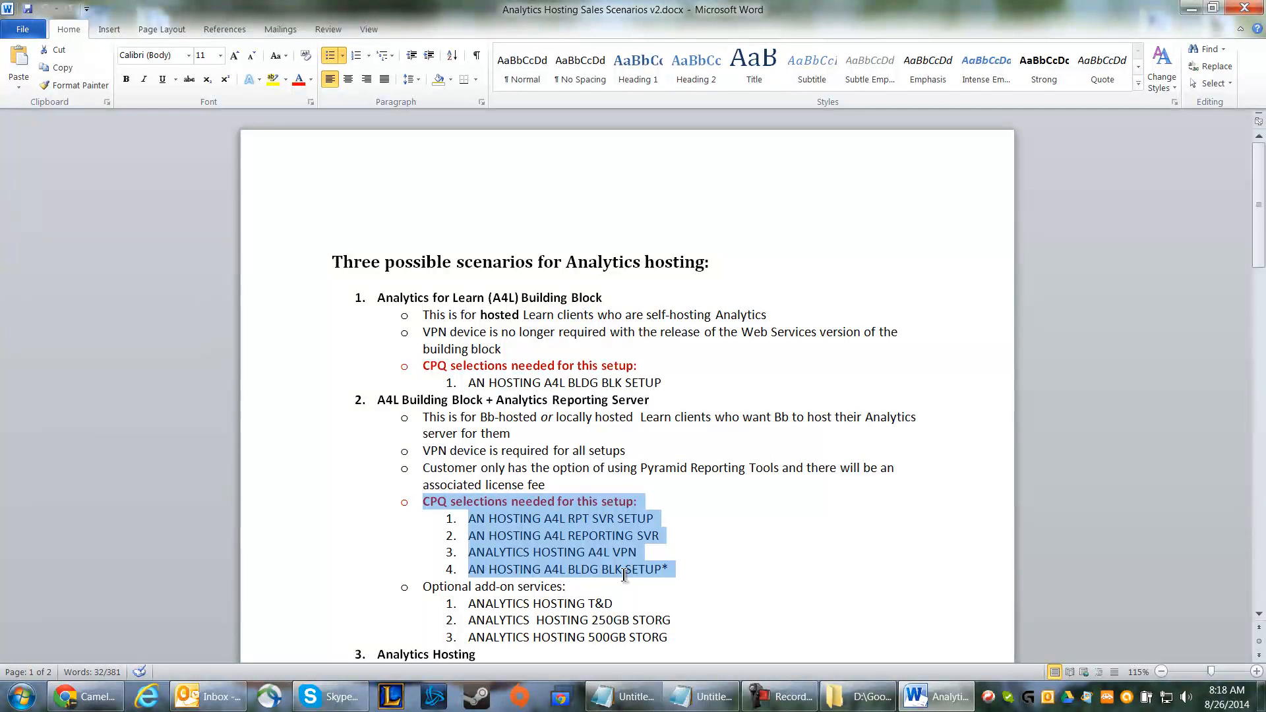
Step: Place the hosting scenarios document and the browser's quote configuration side by side, with the managed hosting options in view
key("super+Left")
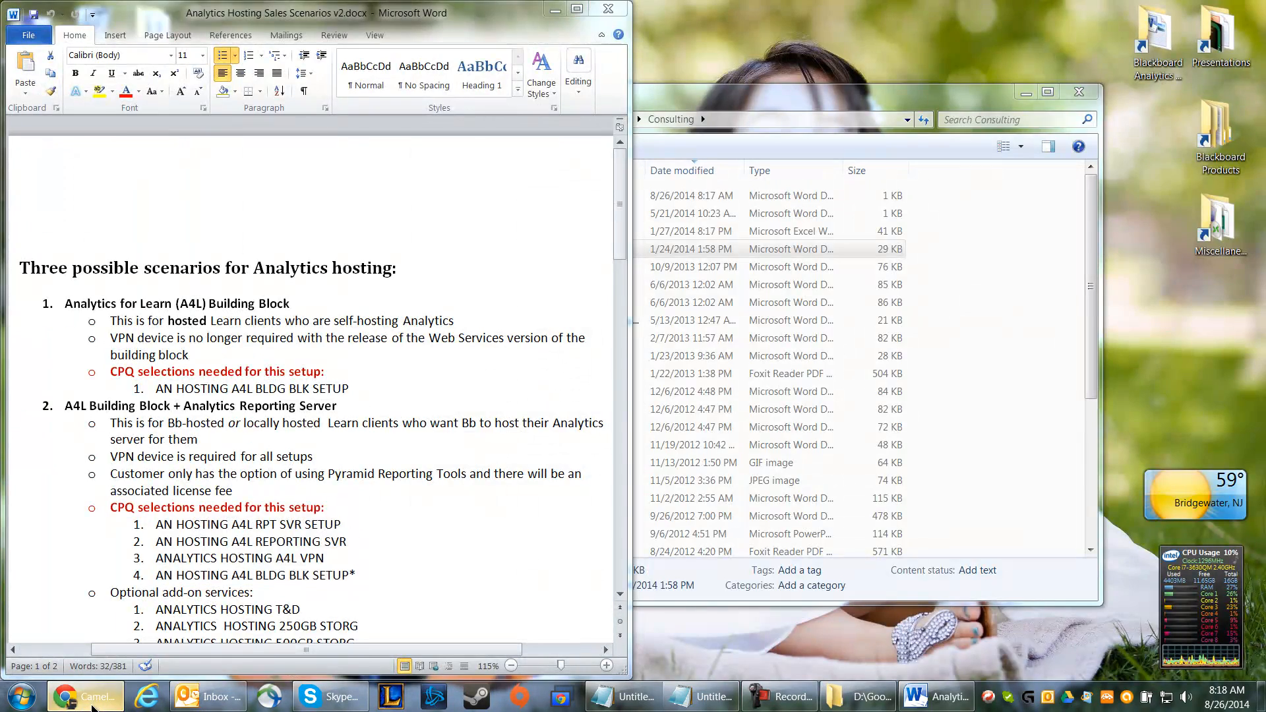
left_click(84, 697)
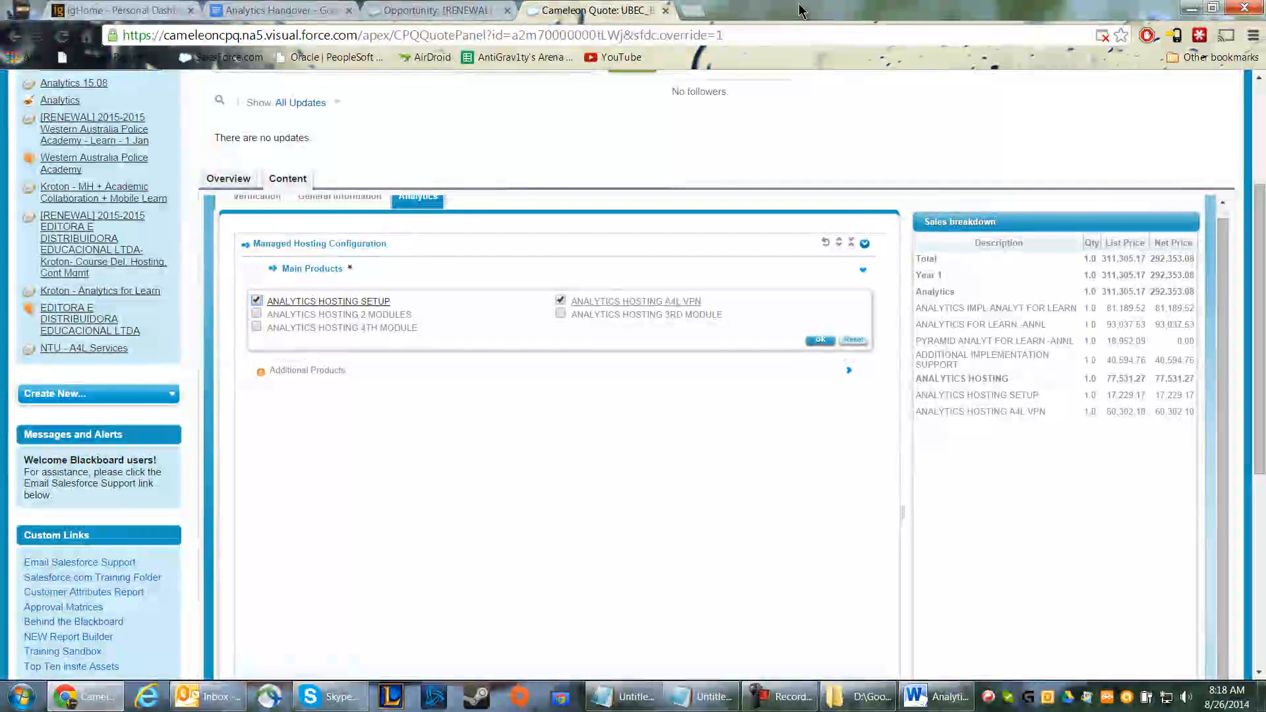
double_click(800, 10)
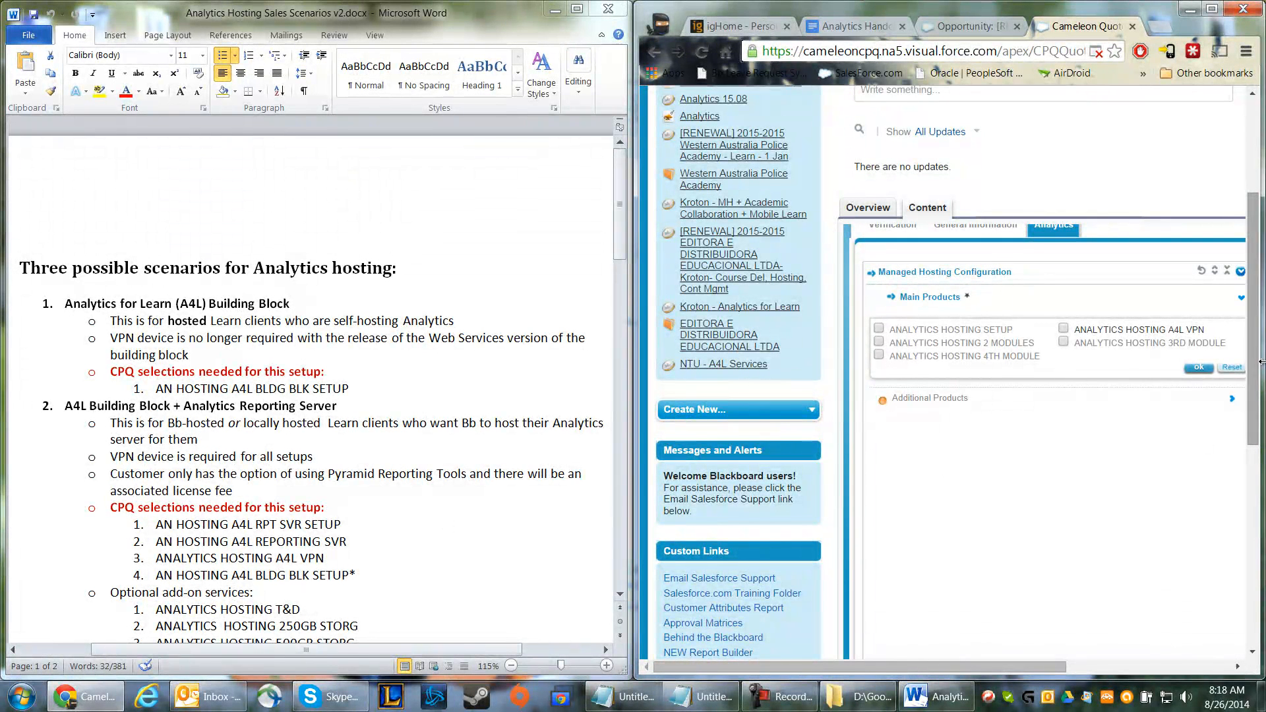
left_click_drag(1005, 666, 1053, 659)
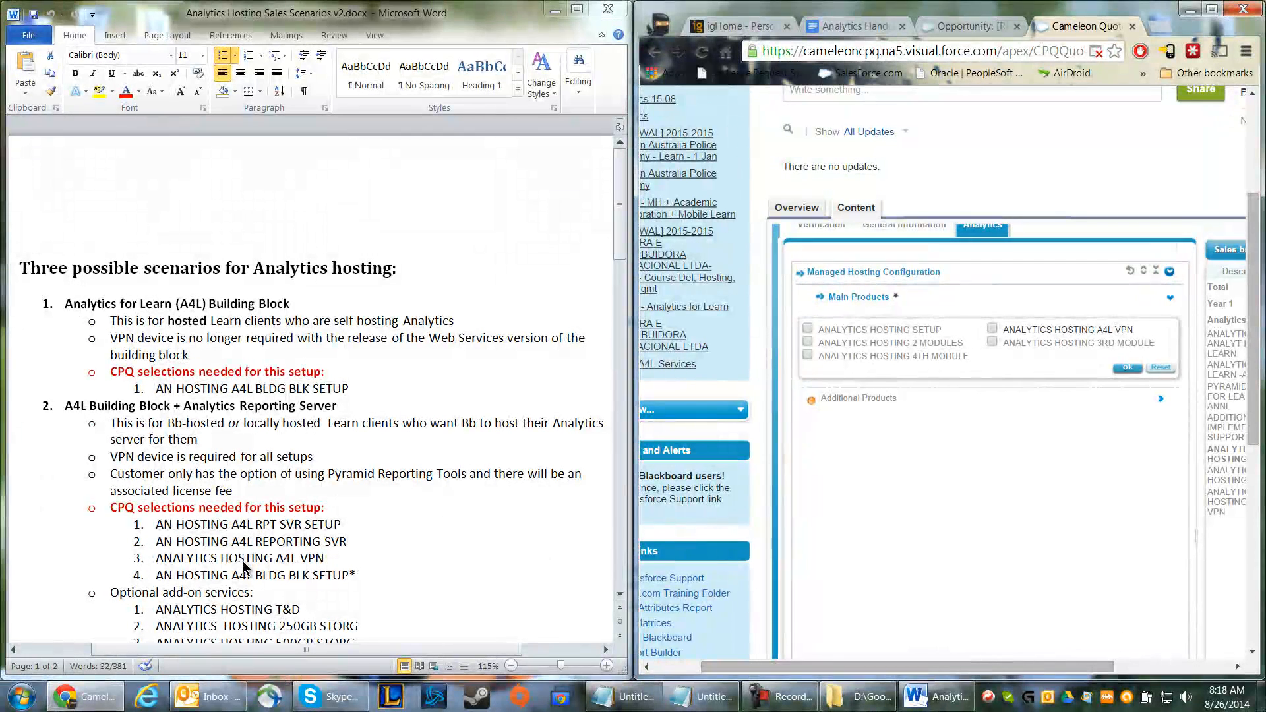
Step: Following the scenario document, choose only ANALYTICS HOSTING A4L VPN as the main managed hosting product and confirm
left_click(264, 569)
left_click_drag(166, 560, 309, 556)
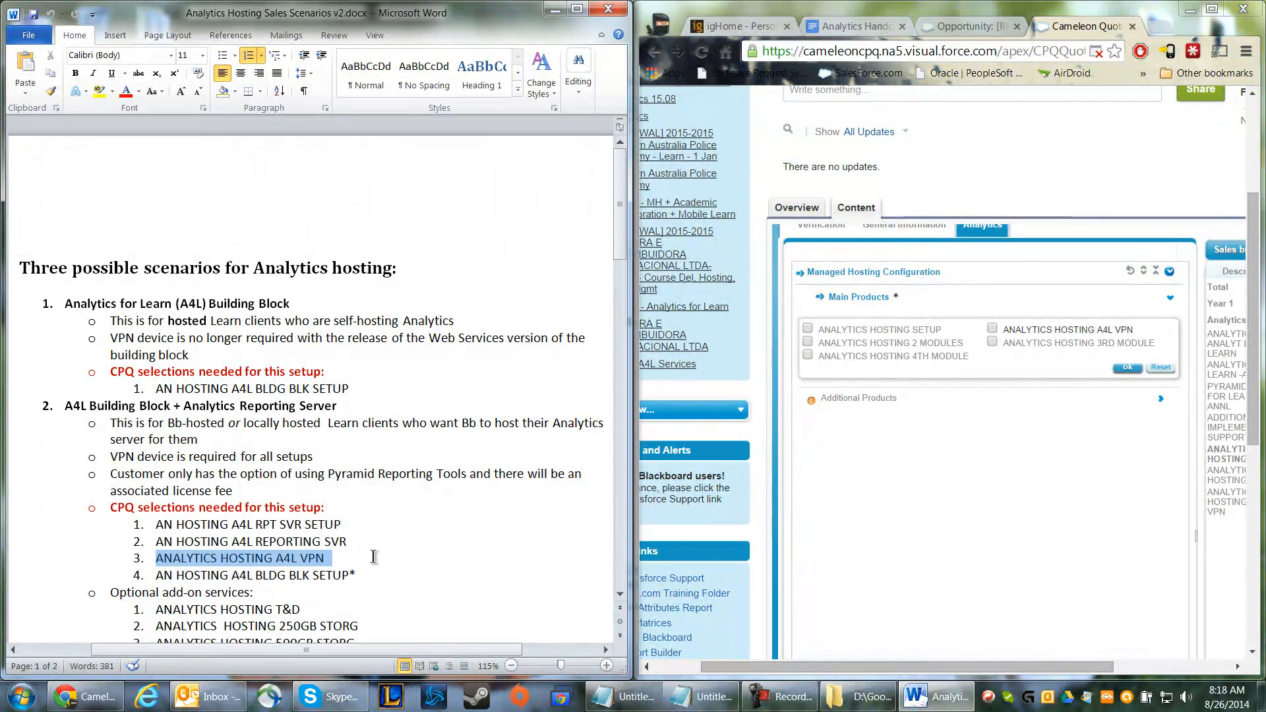
left_click(1069, 330)
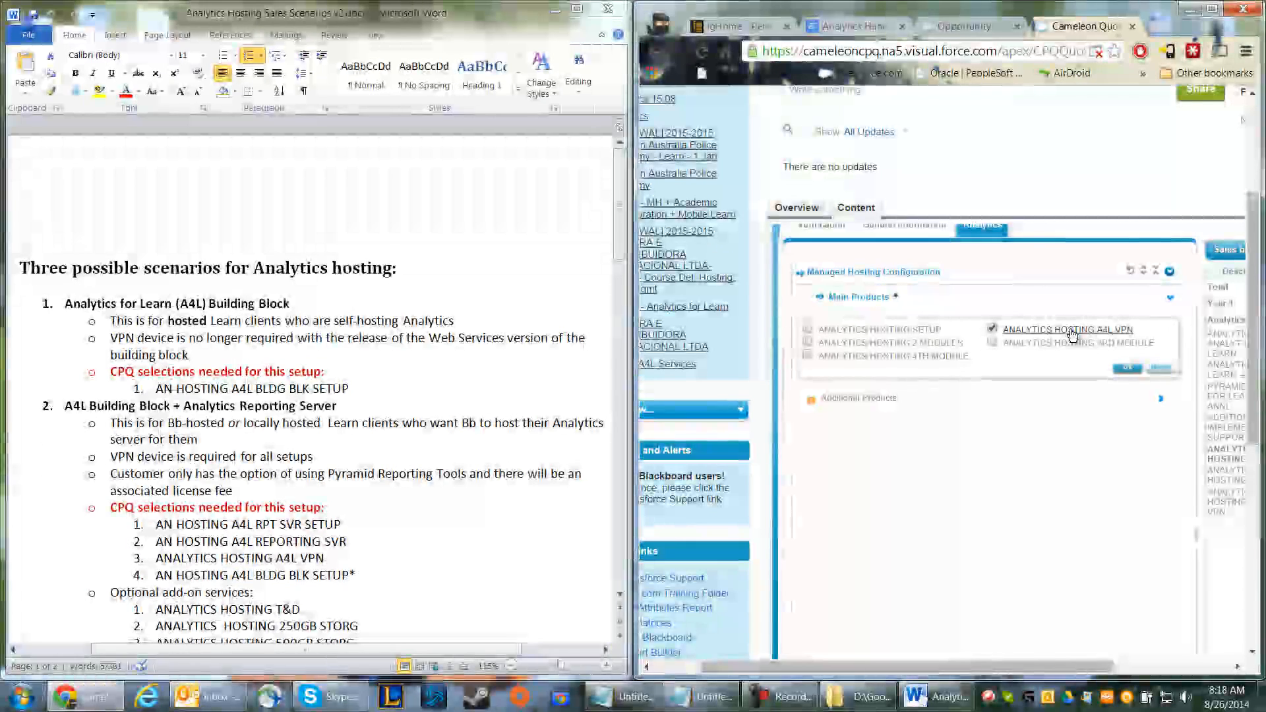
left_click(1136, 371)
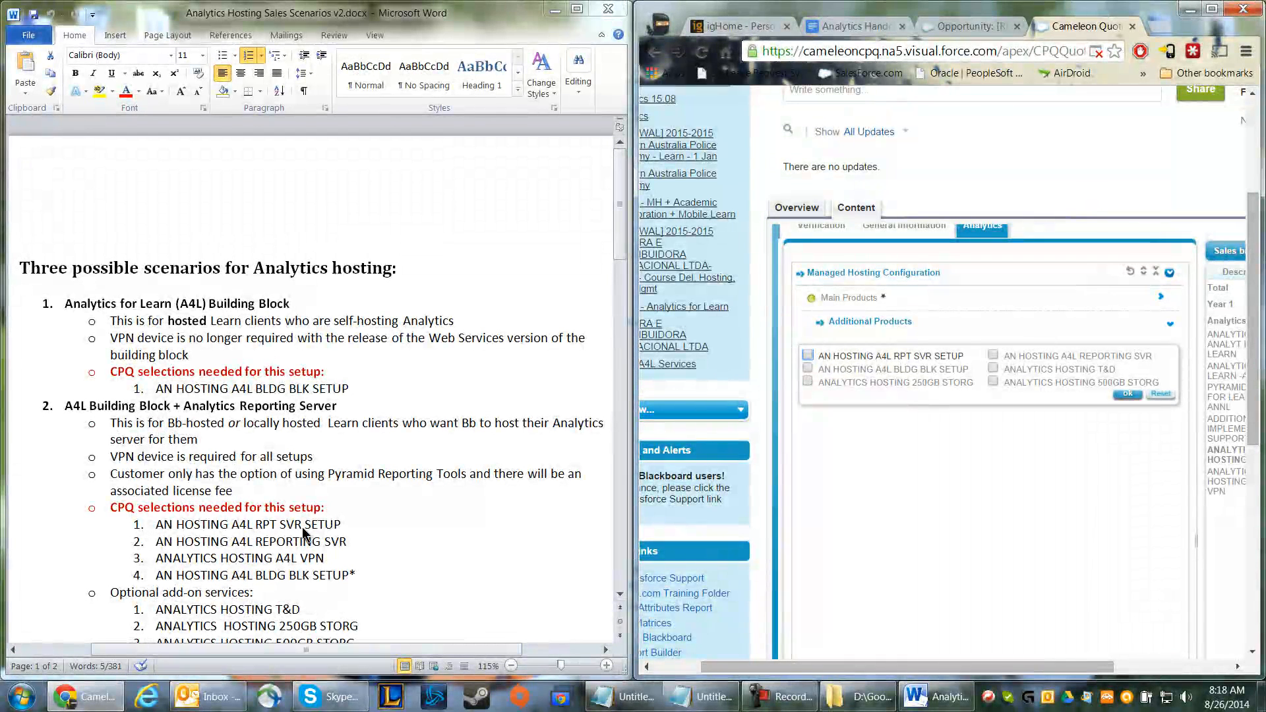
Step: Include AN HOSTING A4L RPT SVR SETUP, AN HOSTING A4L REPORTING SVR and AN HOSTING A4L BLDG BLK SETUP as additional hosting products
left_click(871, 358)
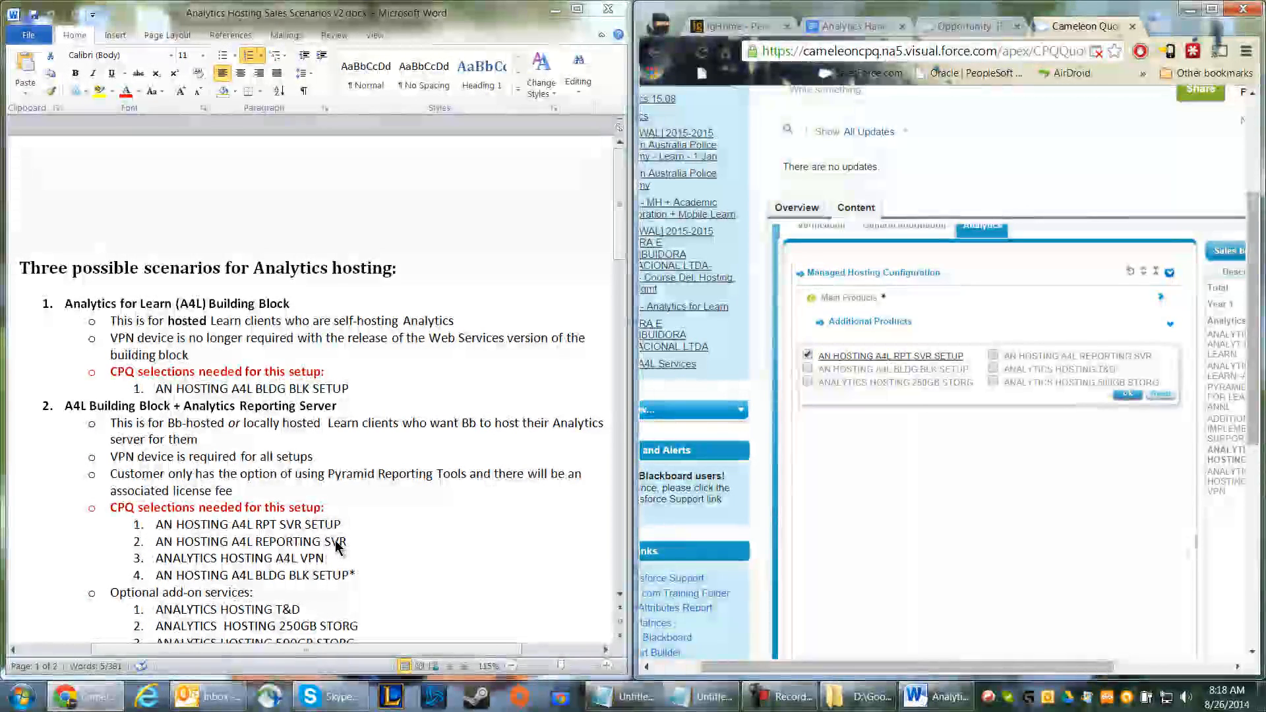
left_click(1054, 357)
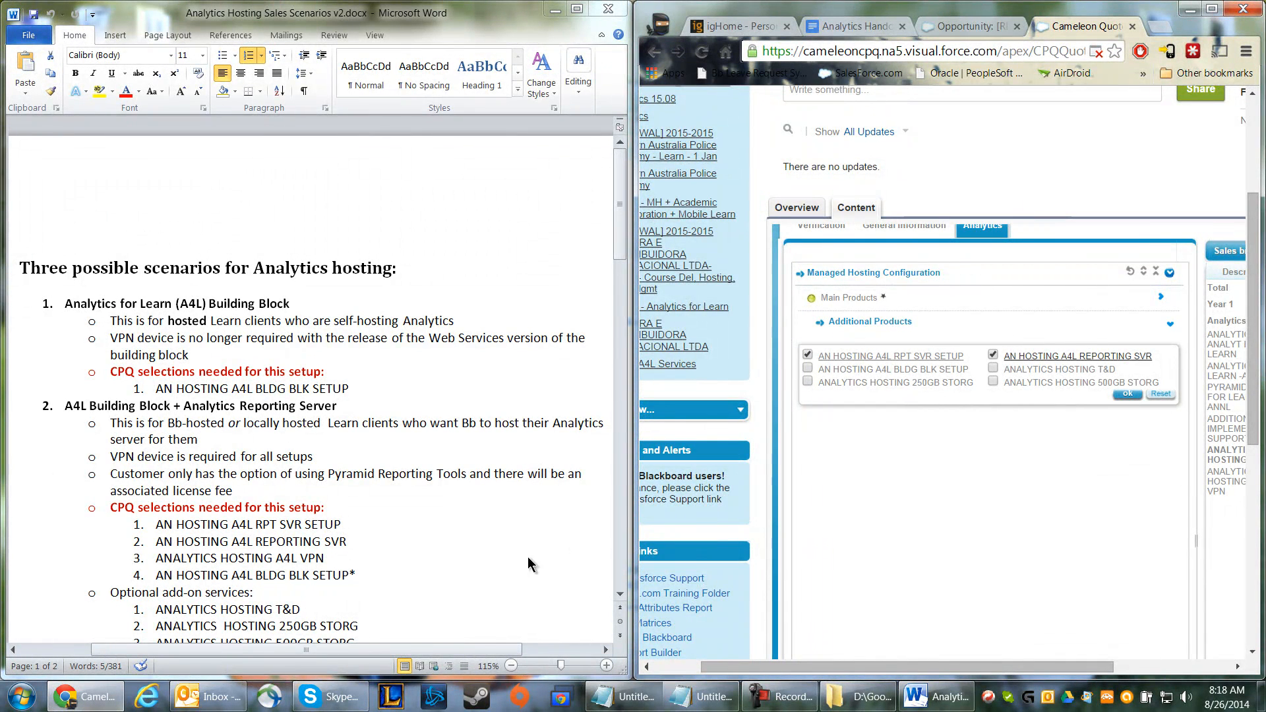
left_click(922, 370)
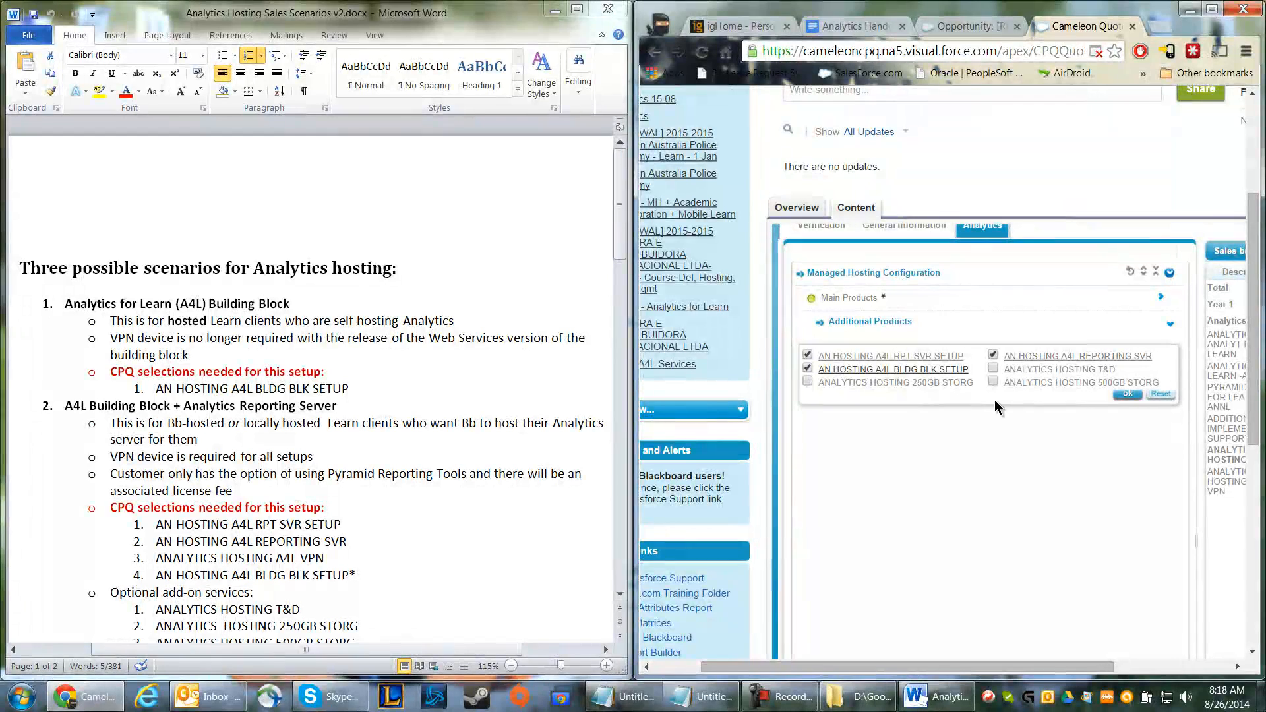
left_click(1129, 396)
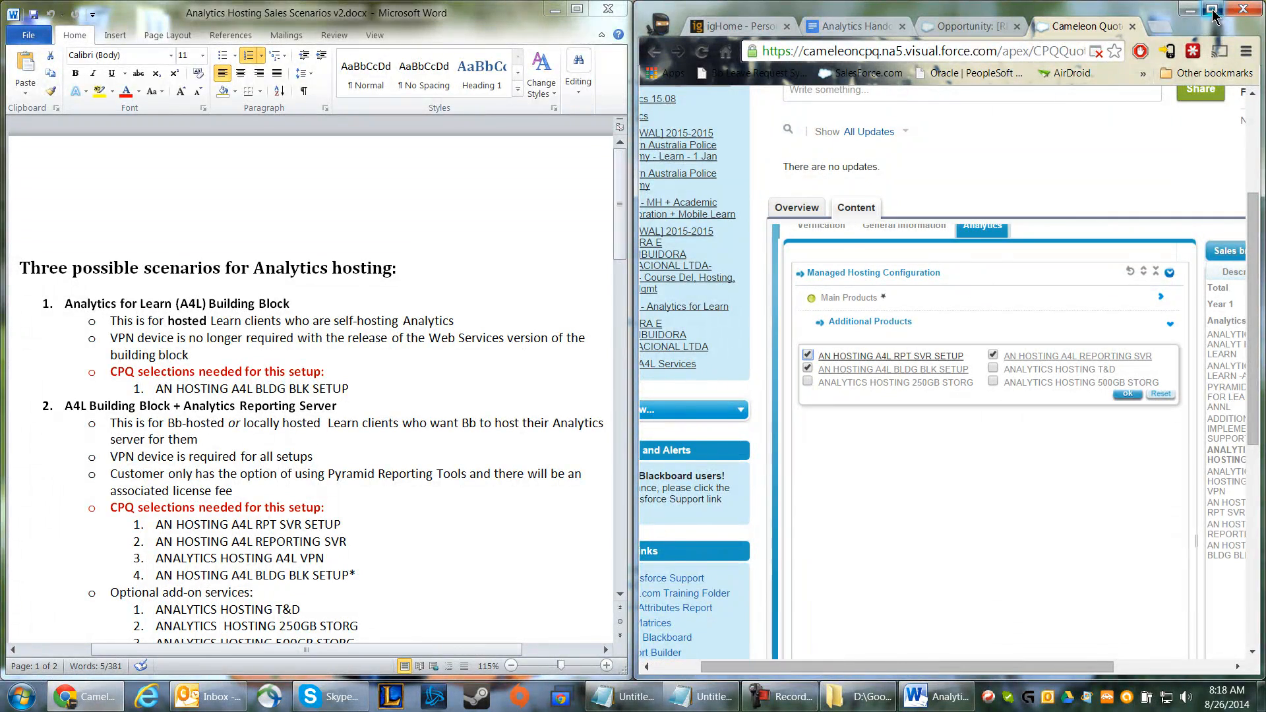
Step: Maximize the browser and add the configured Analytics product to the quote
left_click(1211, 9)
scroll(1145, 433, "down", 6)
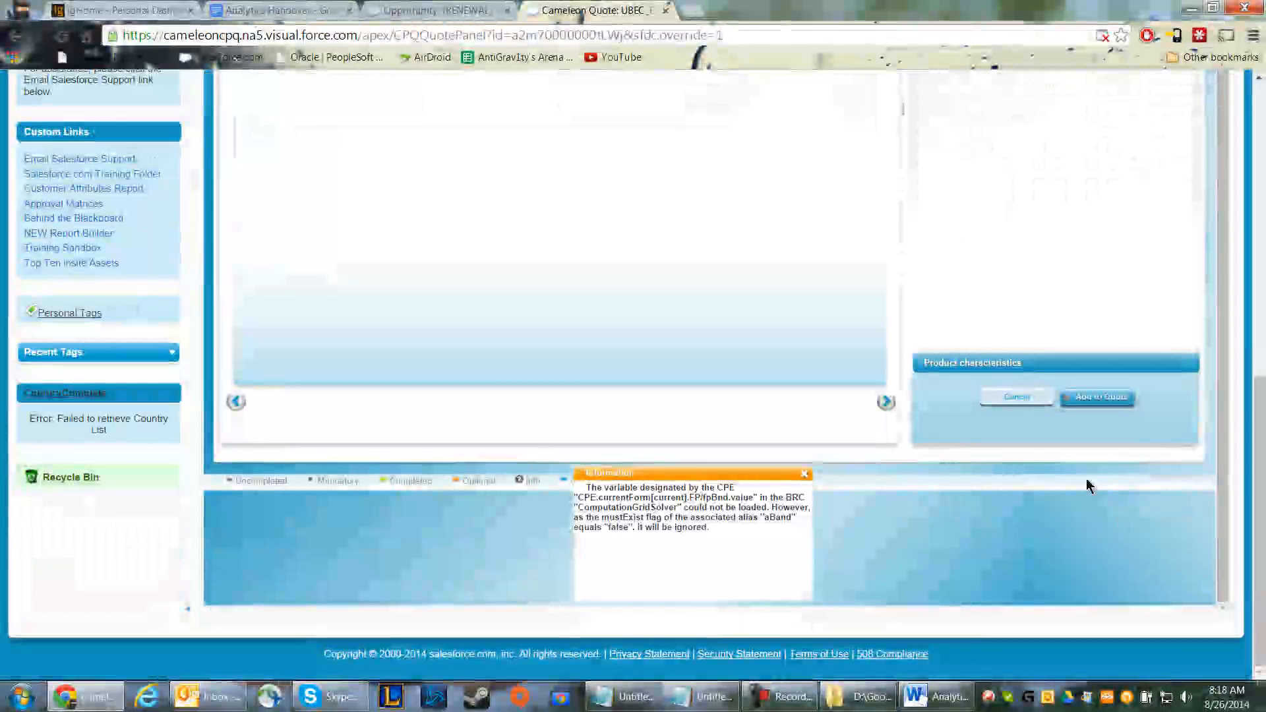
left_click(1115, 401)
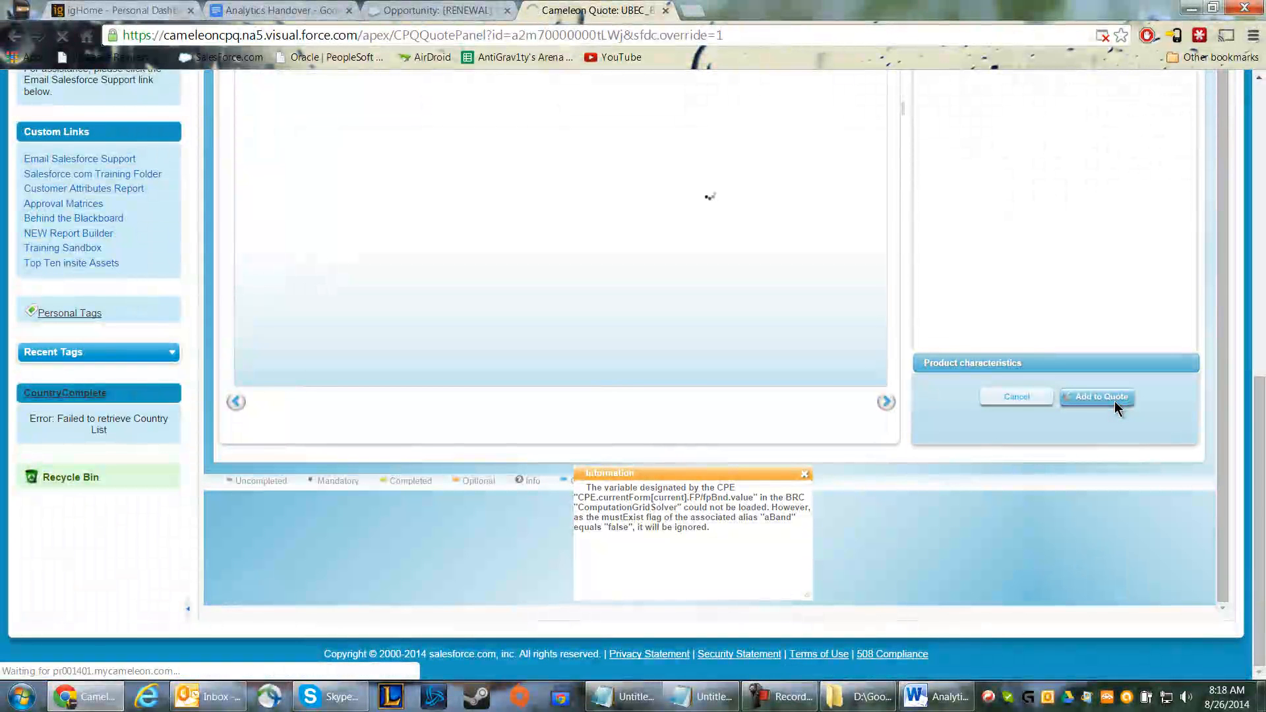
scroll(883, 488, "up", 3)
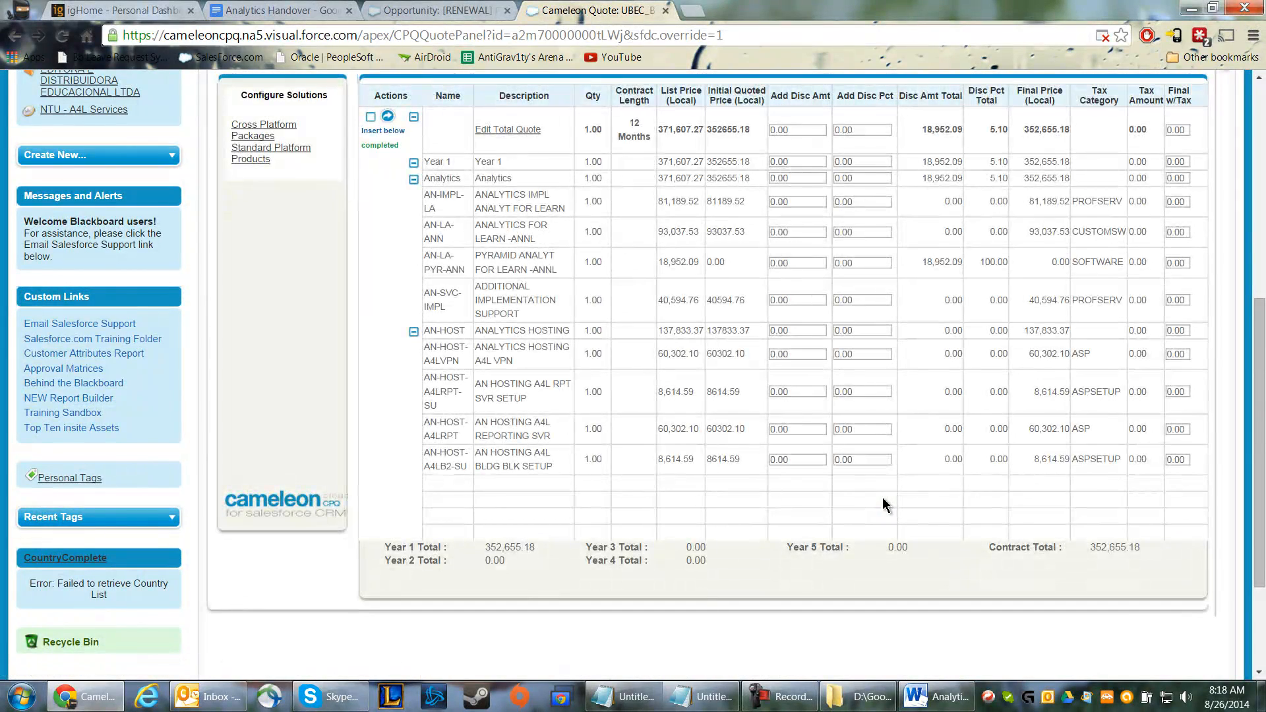
scroll(883, 505, "up", 3)
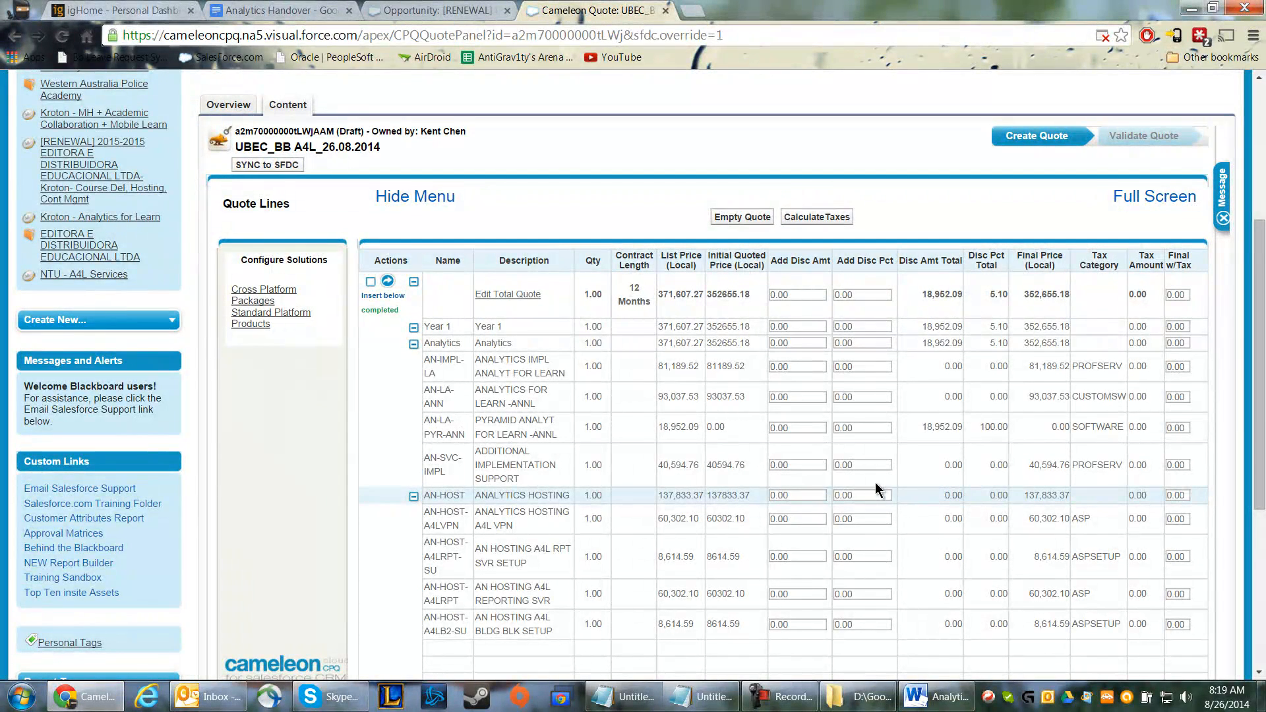
left_click(819, 429)
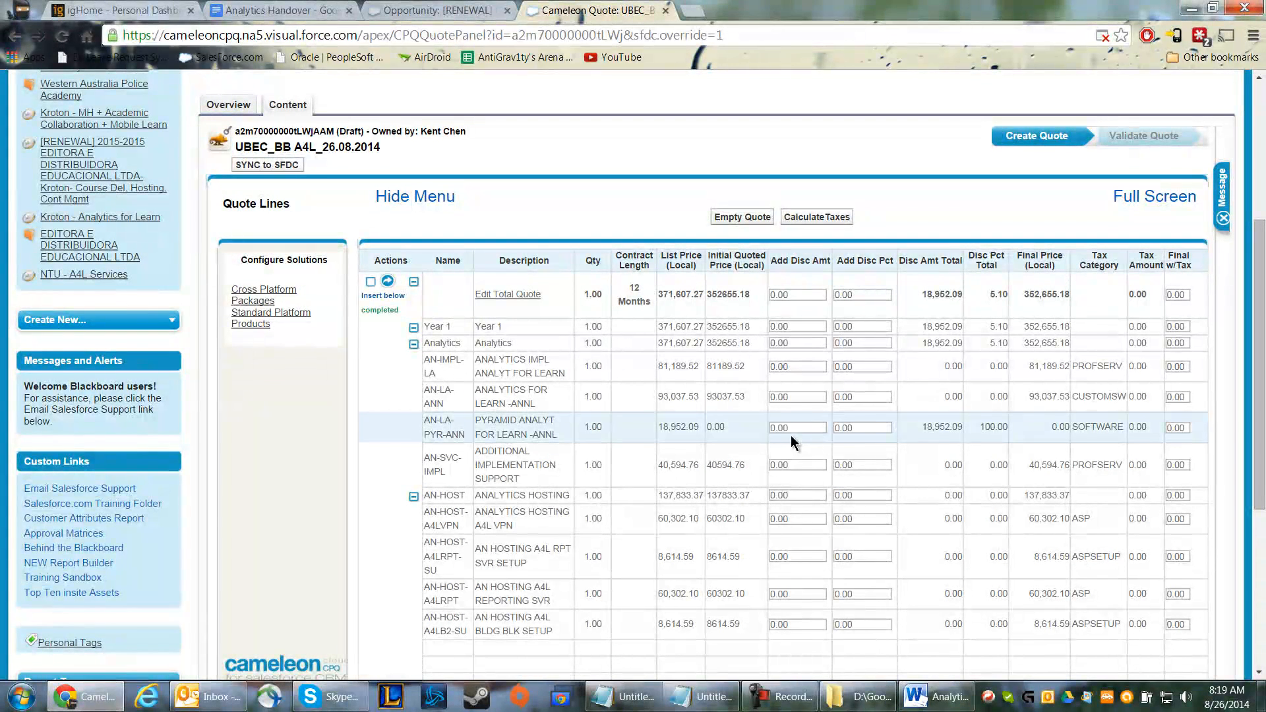
type("20")
key("Tab")
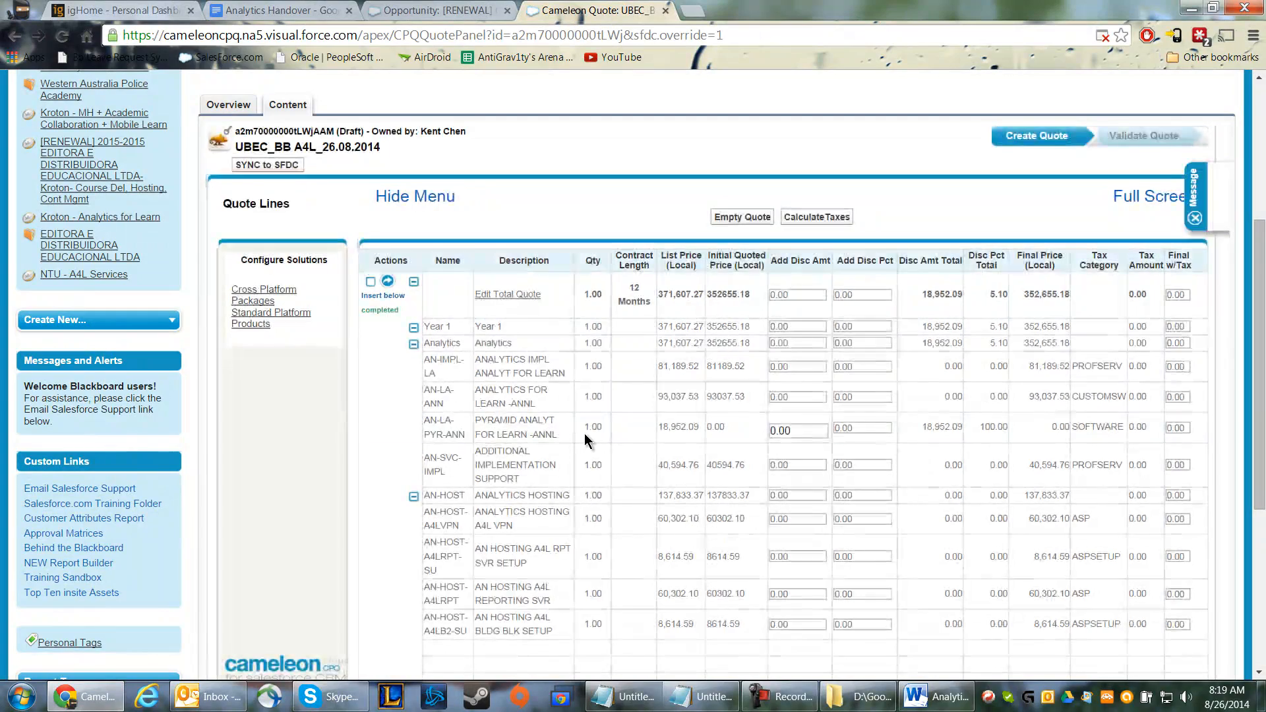
left_click_drag(869, 8, 1, 60)
left_click(579, 9)
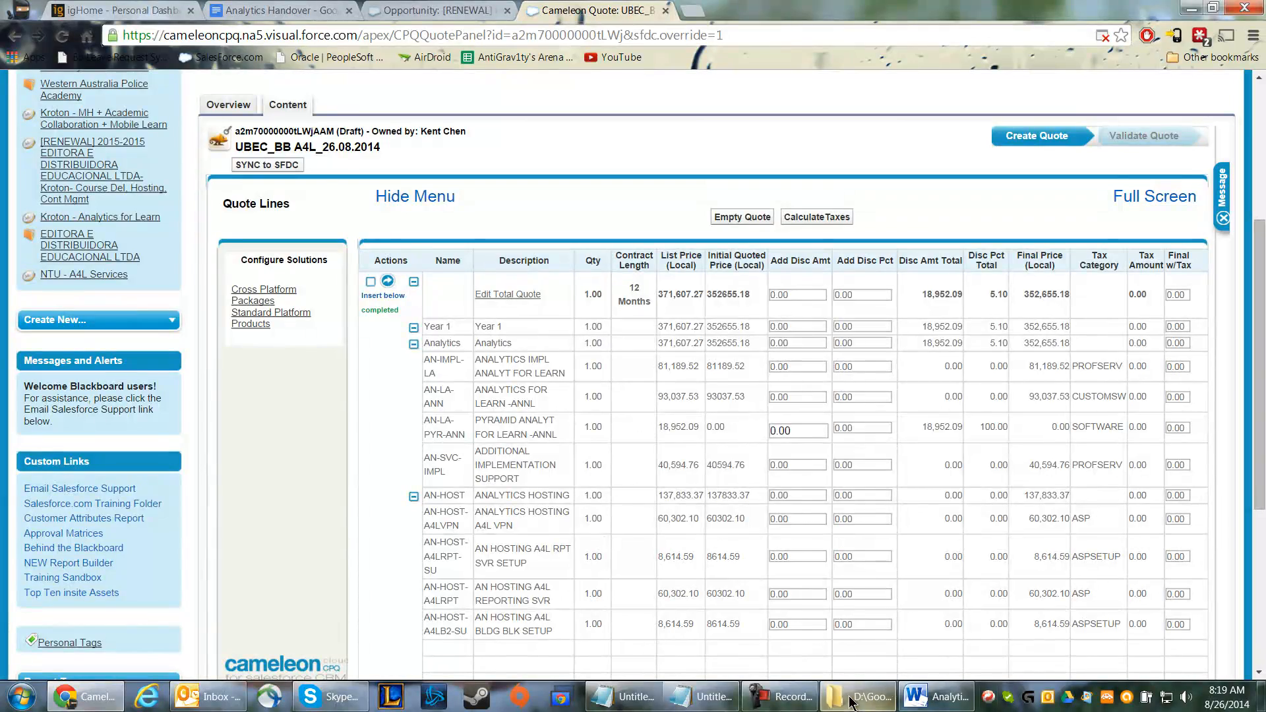
Step: Open Analytics Hosting Pricing Table v4.xlsx from the Consulting folder, minimize the folder window and maximize the workbook
left_click(871, 695)
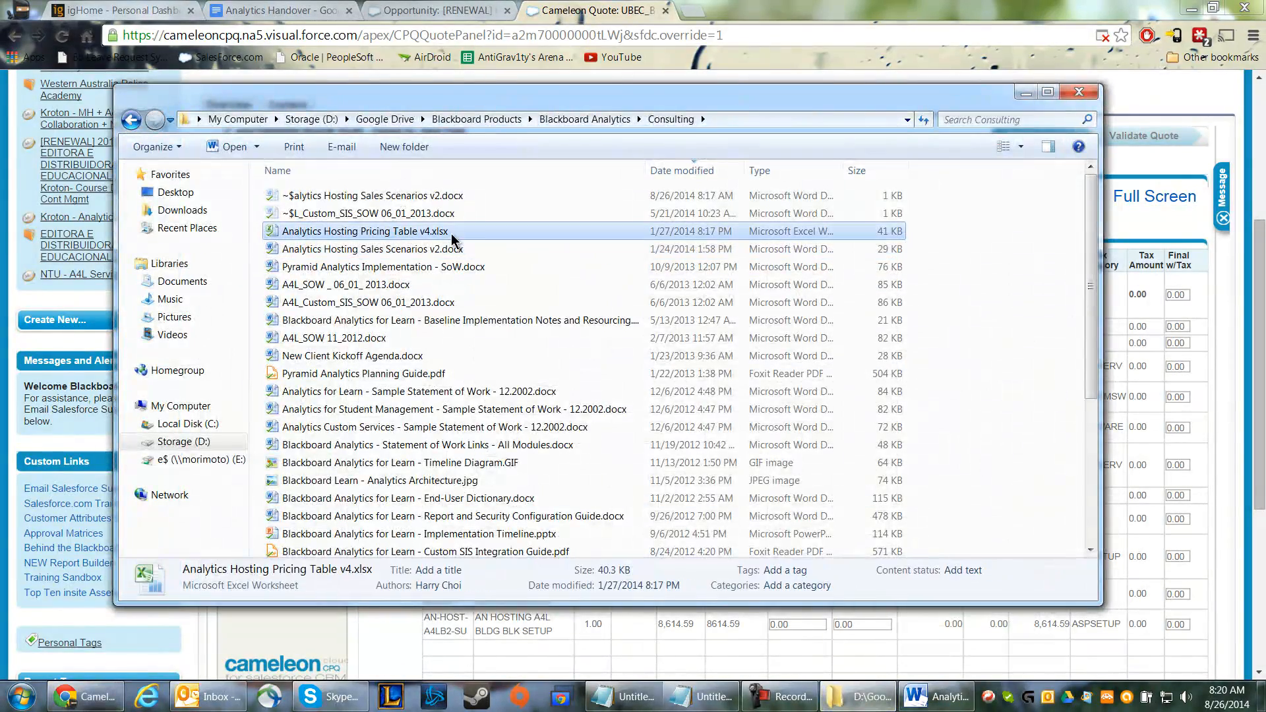
double_click(453, 232)
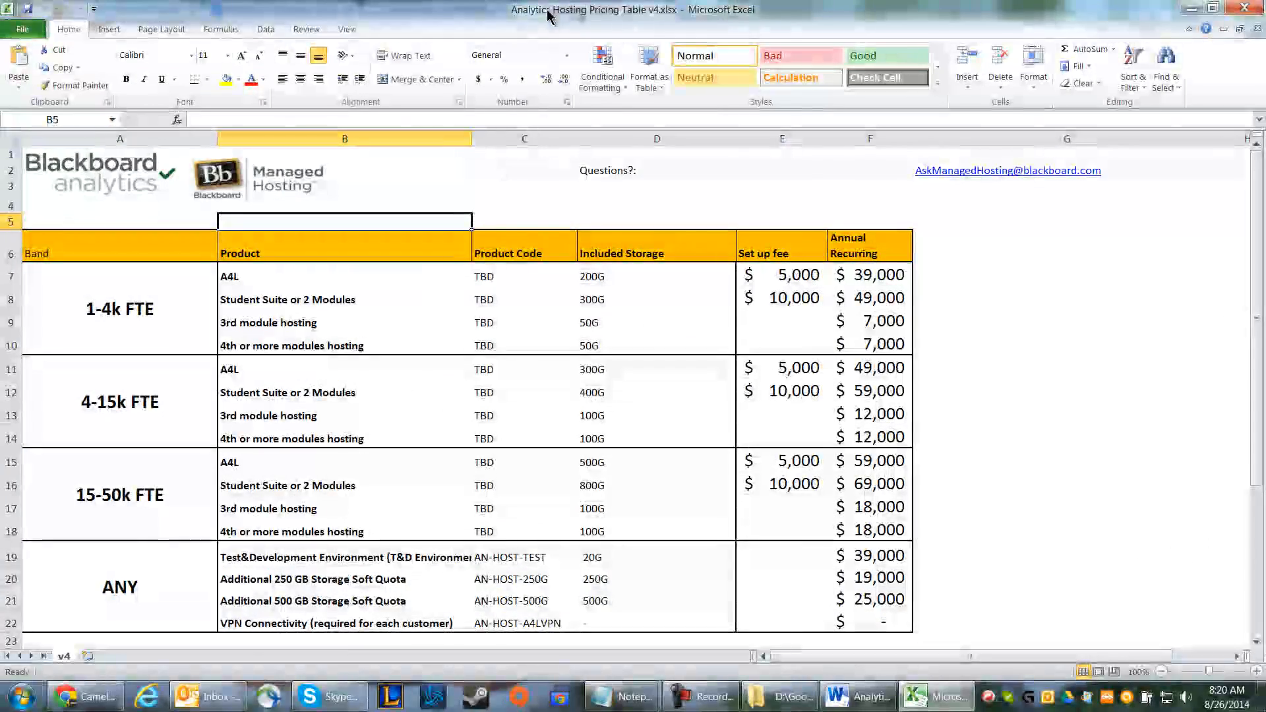
double_click(549, 13)
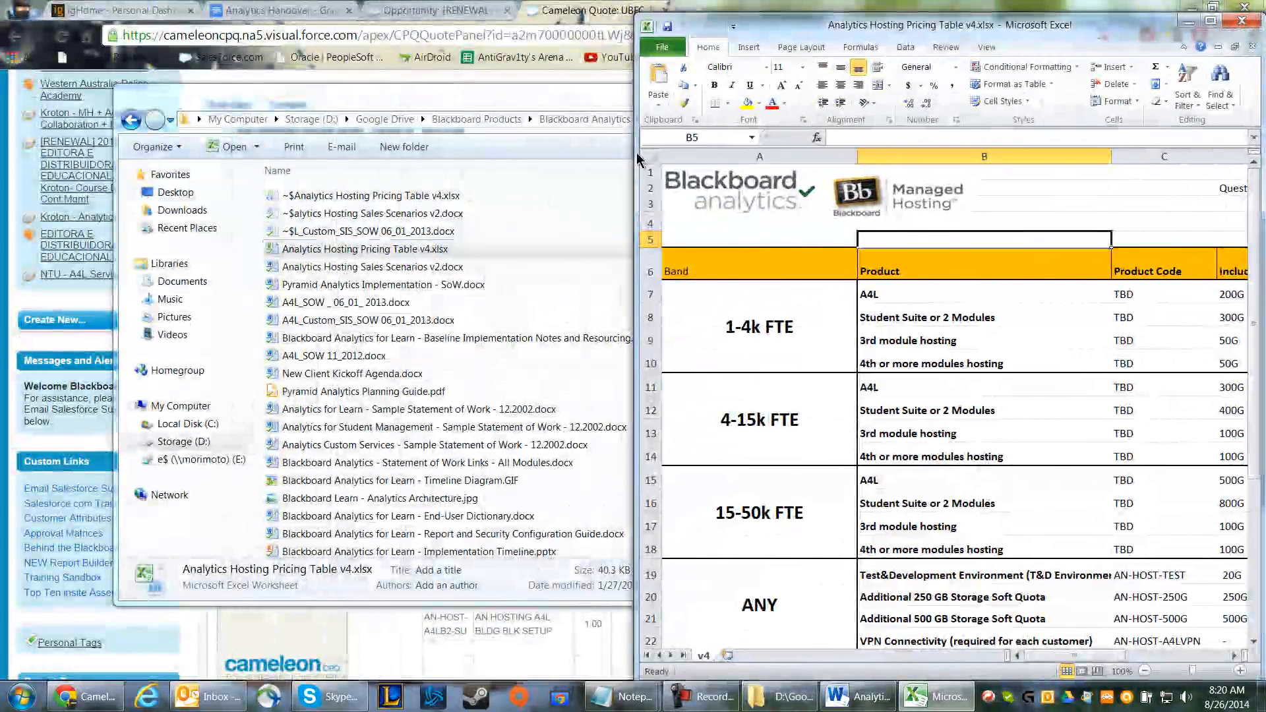
key("super+Left")
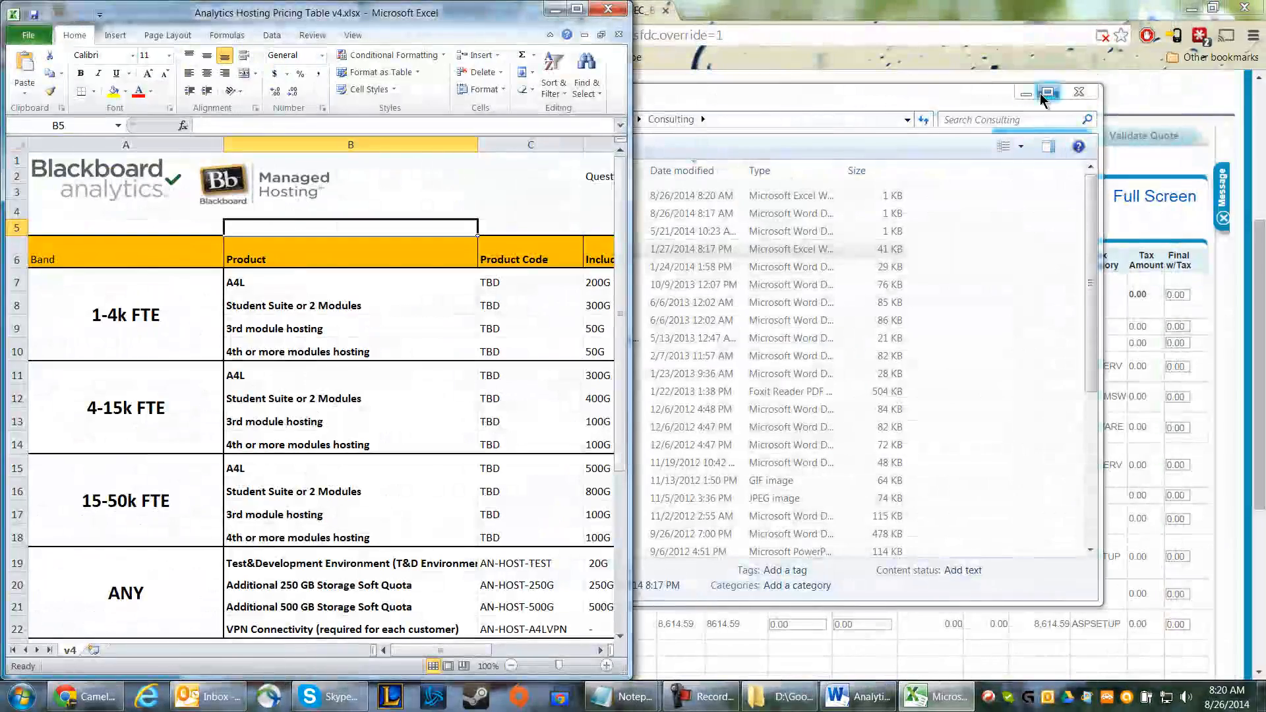
left_click(1027, 94)
left_click(577, 10)
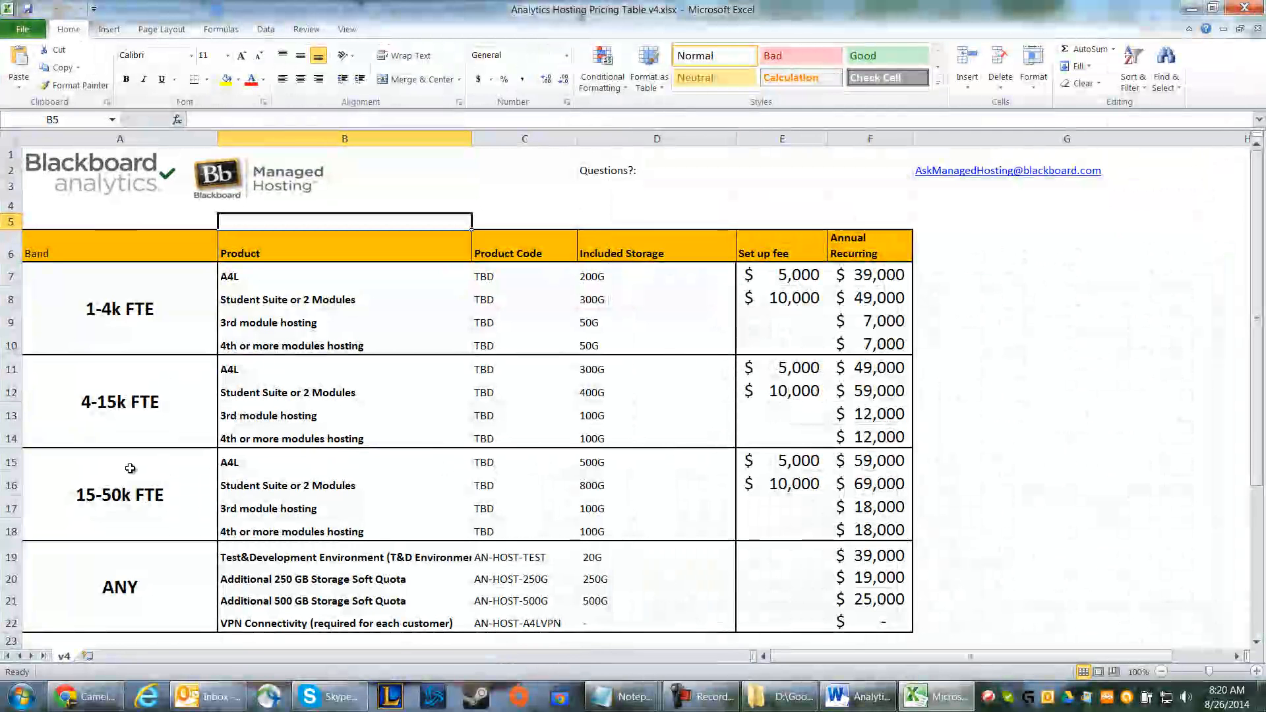
Step: Look up the A4L row's included storage, set up fee and annual recurring price in the 15-50k FTE band
left_click_drag(82, 466, 857, 458)
left_click(870, 460)
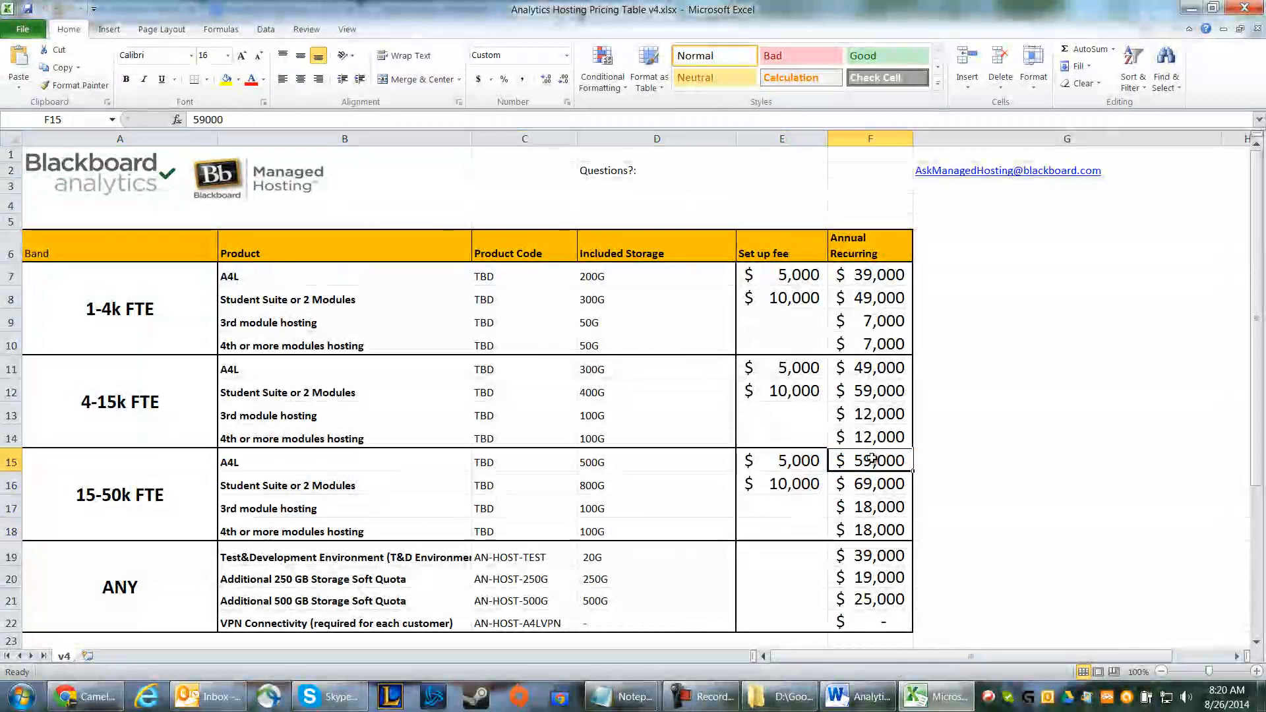
left_click(115, 468)
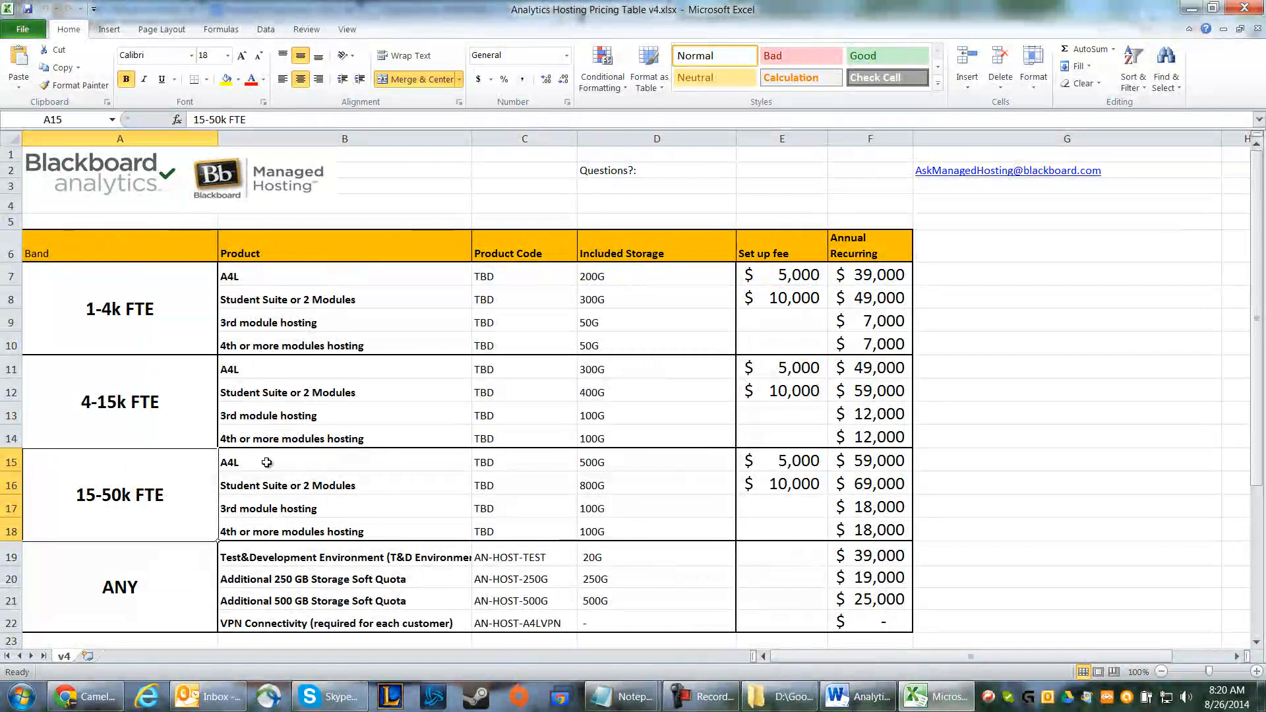
left_click_drag(271, 461, 879, 465)
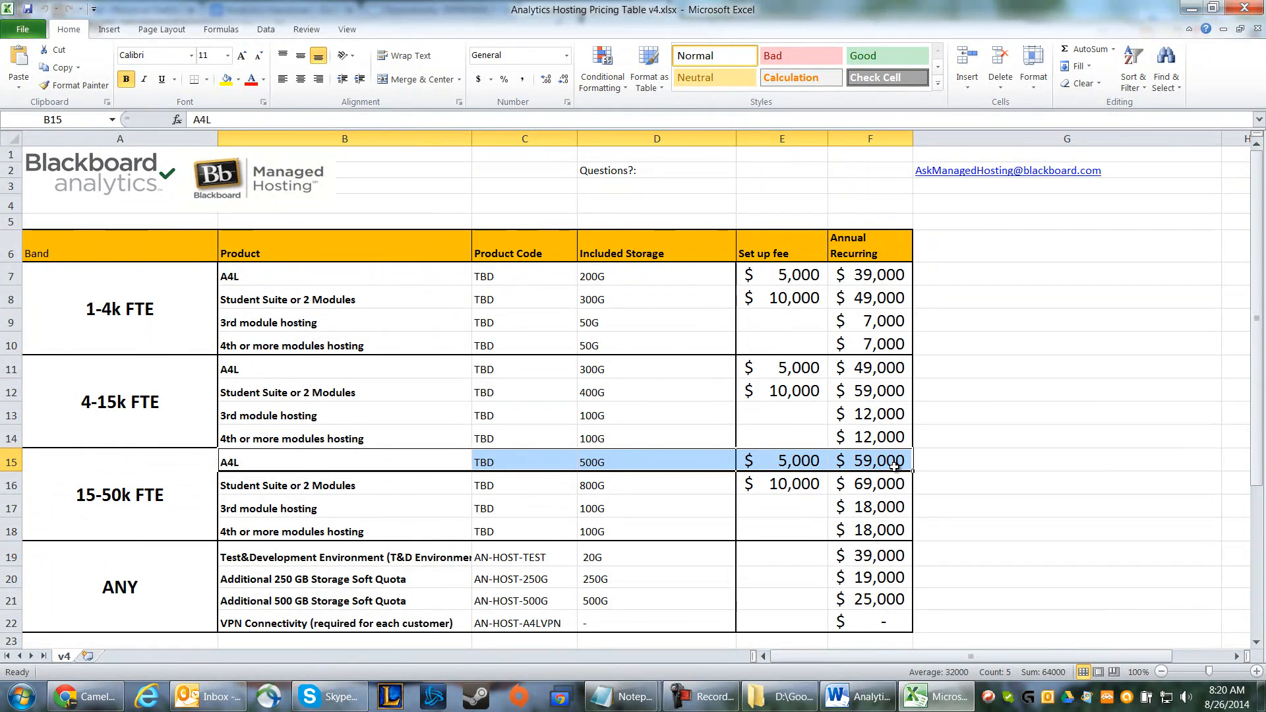
Step: Place the pricing table beside the browser's quote lines, with the Set up fee and Annual Recurring columns in view
left_click_drag(867, 7, 2, 41)
mouse_move(457, 650)
left_mouse_down()
mouse_move(527, 651)
mouse_move(466, 650)
mouse_move(464, 638)
left_mouse_up()
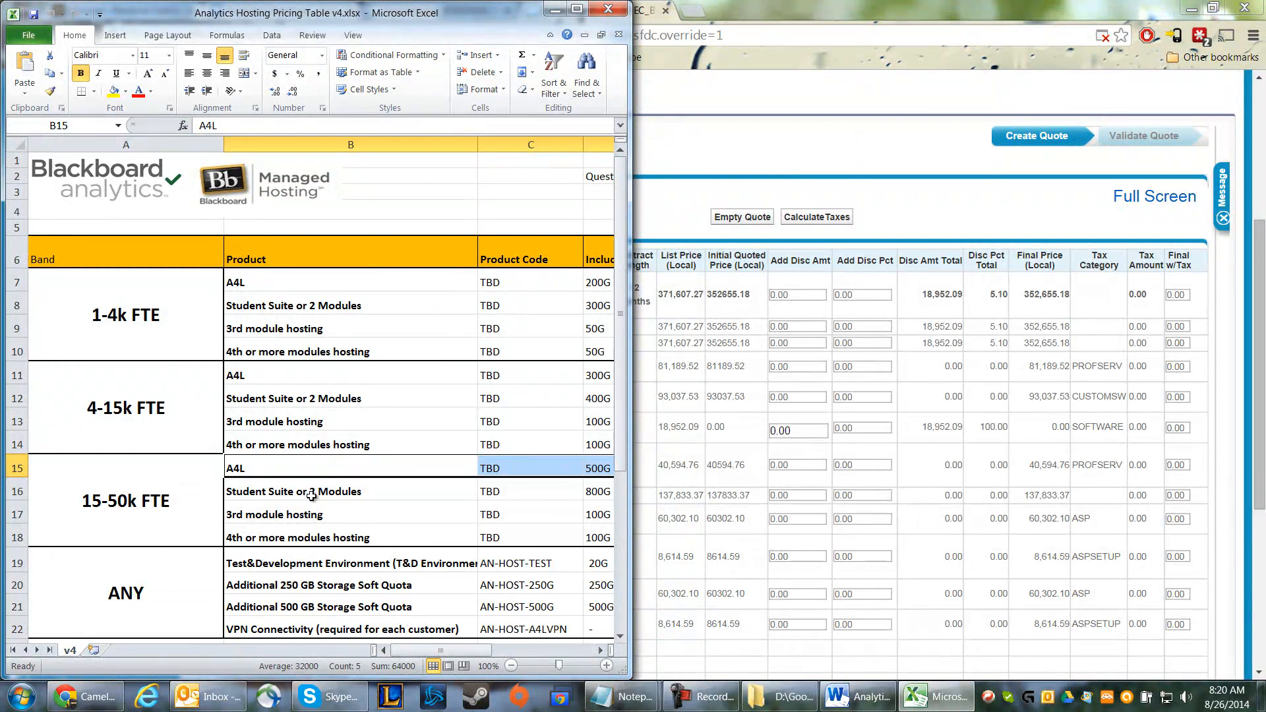
left_click_drag(410, 650, 491, 650)
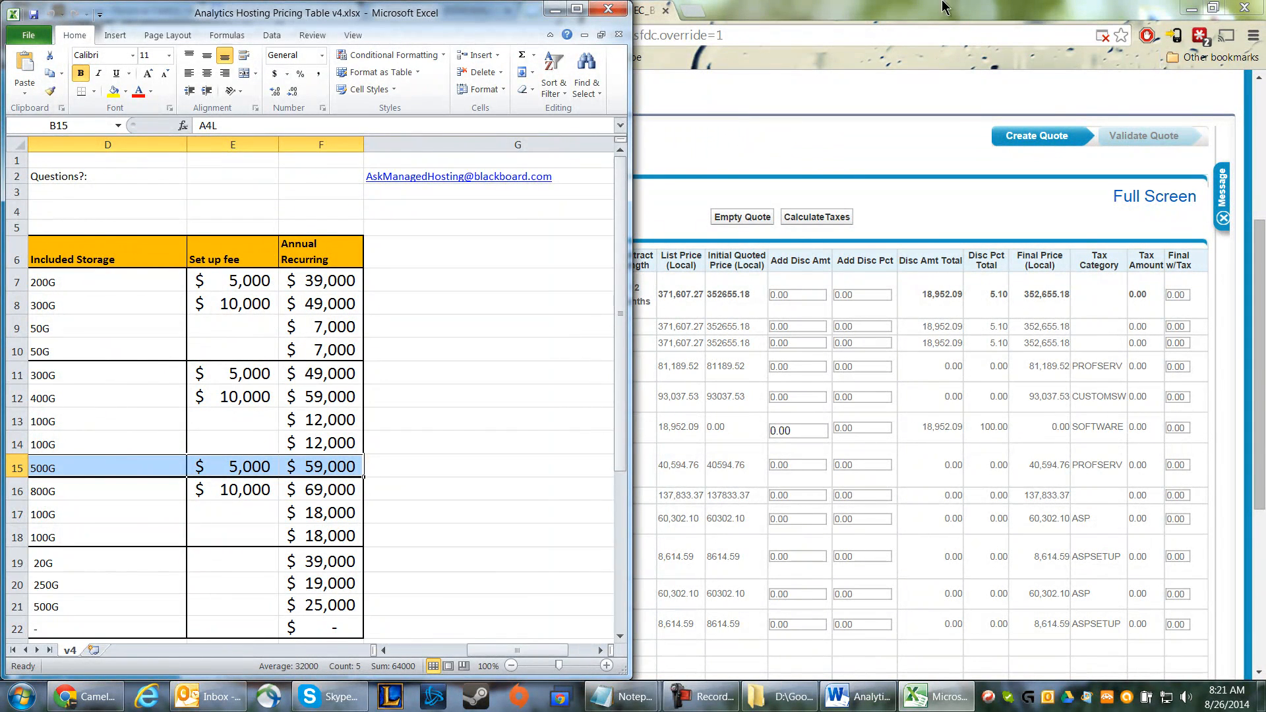
Step: Return to the full quote and give the ANALYTICS HOSTING A4L VPN line a 100 percent additional discount
left_click(839, 15)
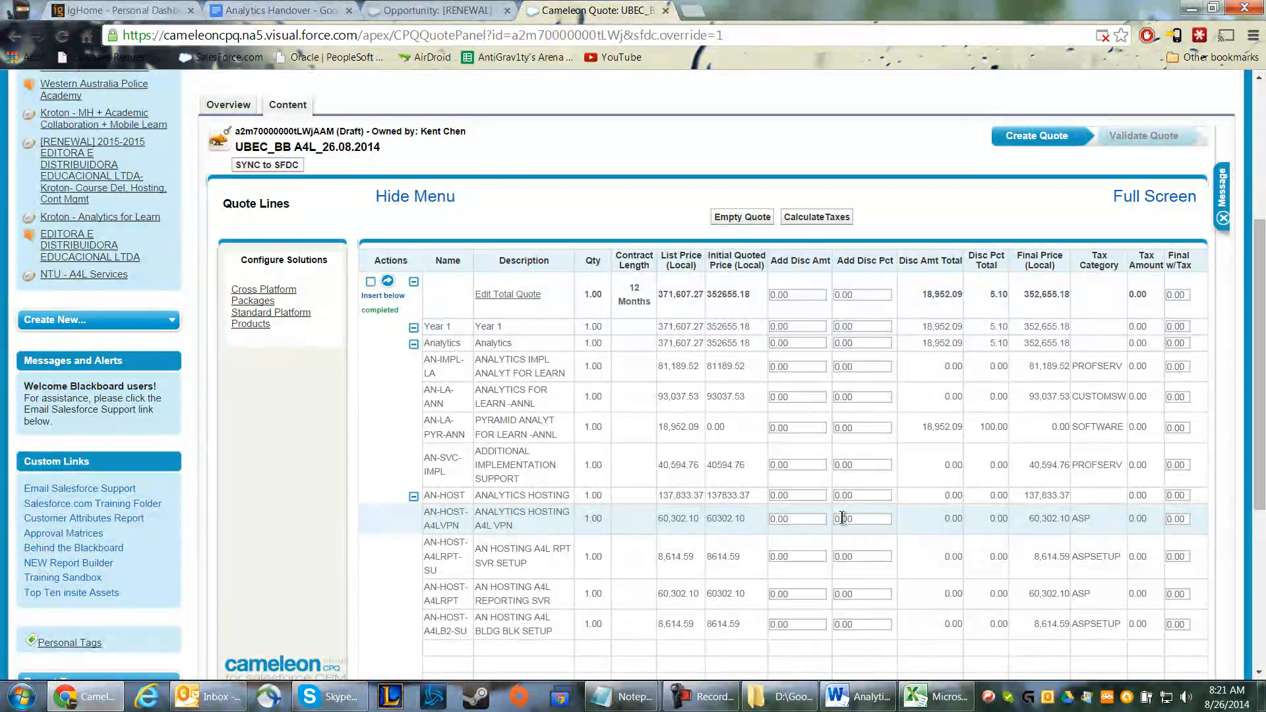
left_click(864, 521)
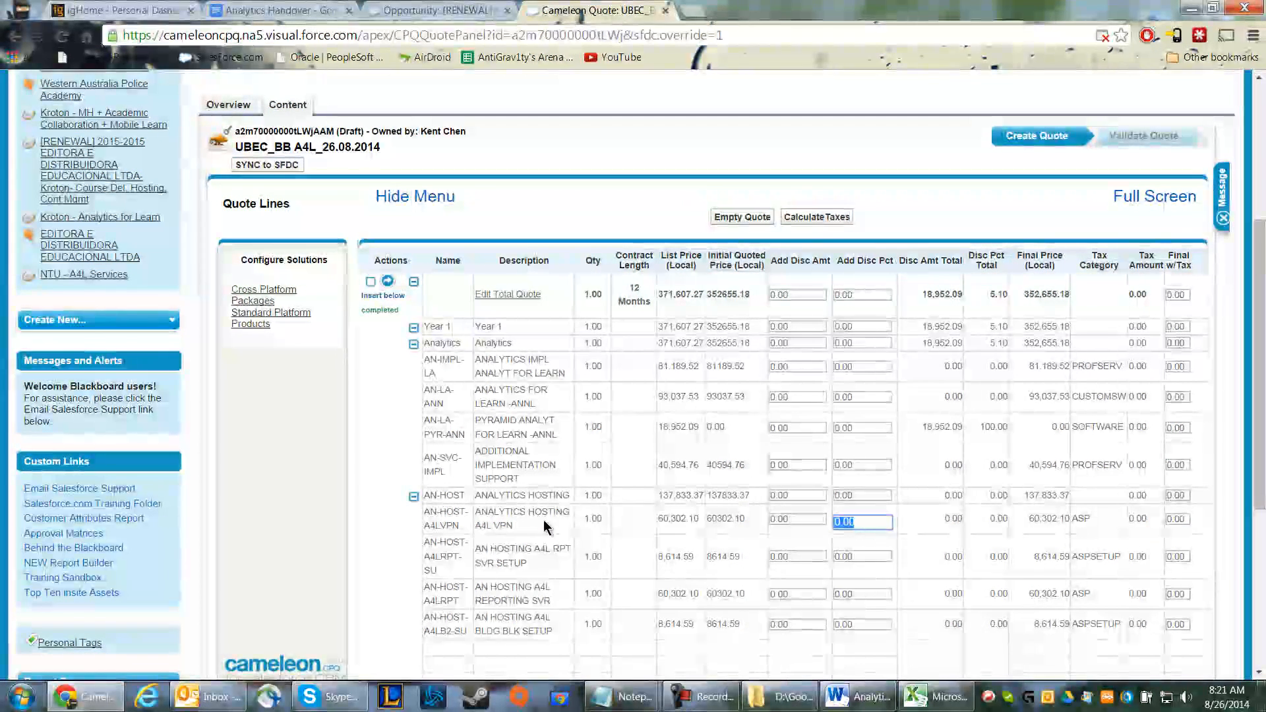
type("100")
left_click(963, 522)
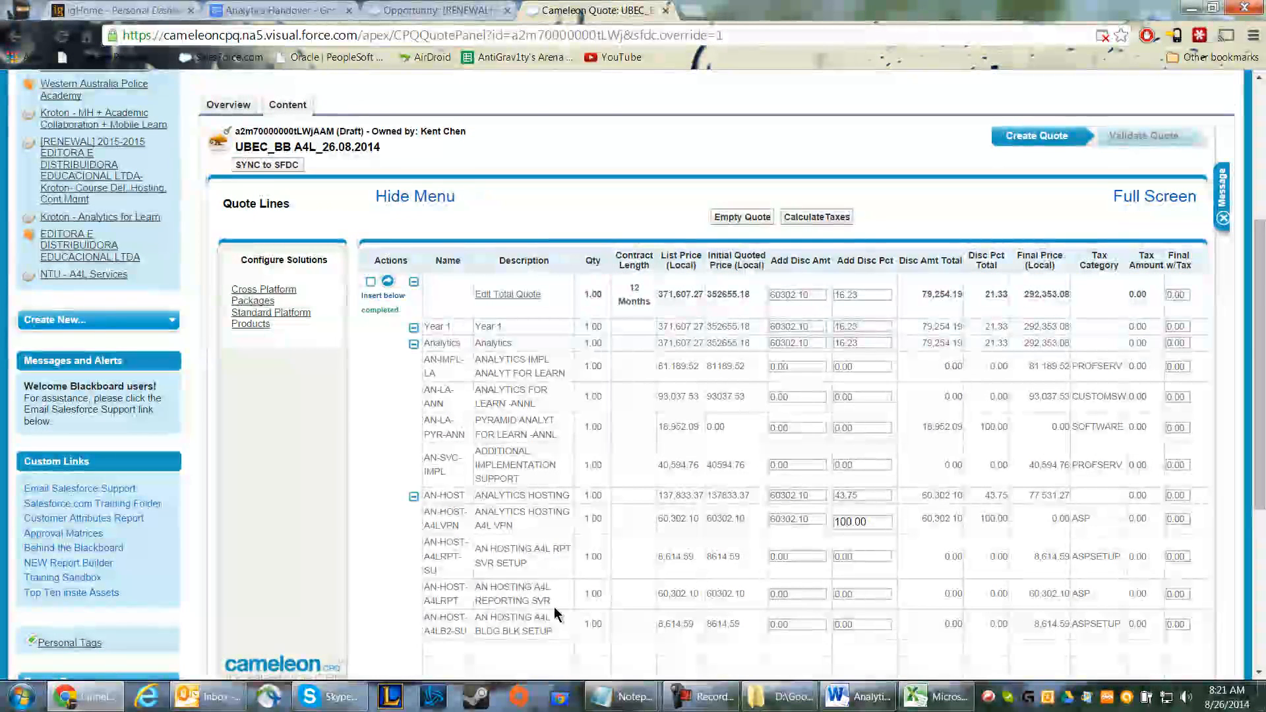
Step: Give the AN HOSTING A4L BLDG BLK SETUP line a 100 percent additional discount
left_click(884, 640)
left_click(881, 625)
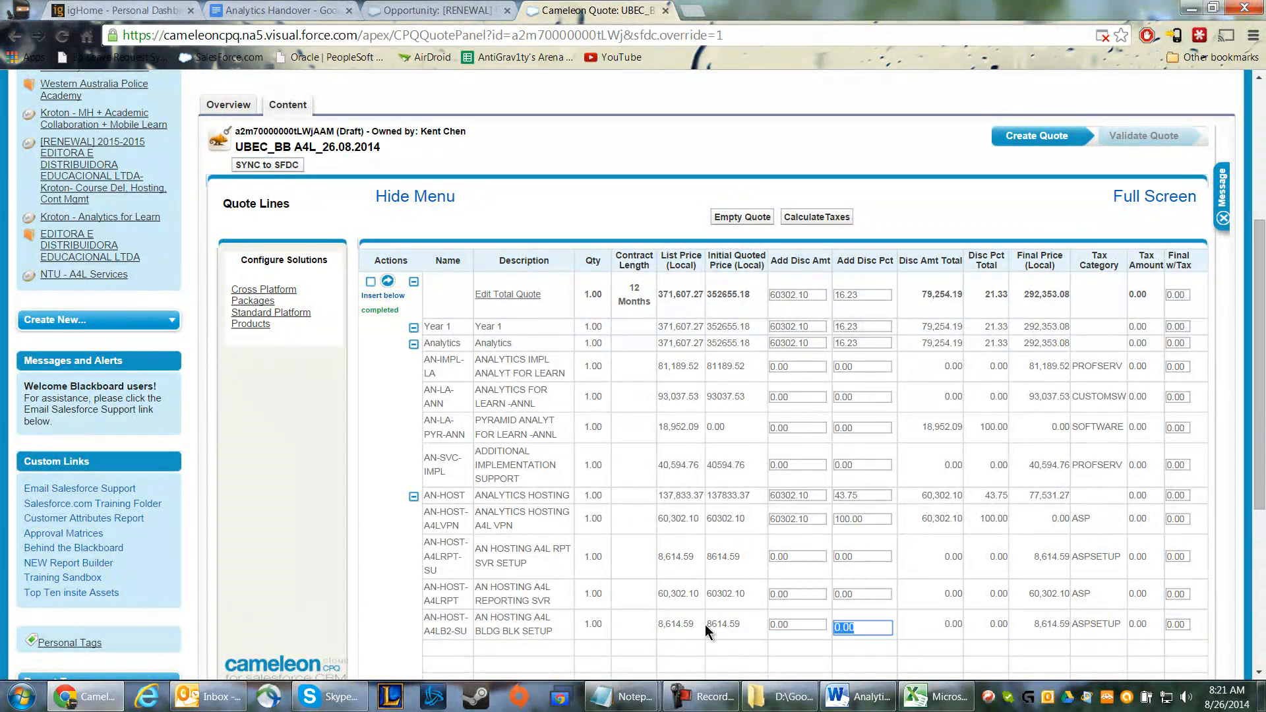
type("100")
key("Return")
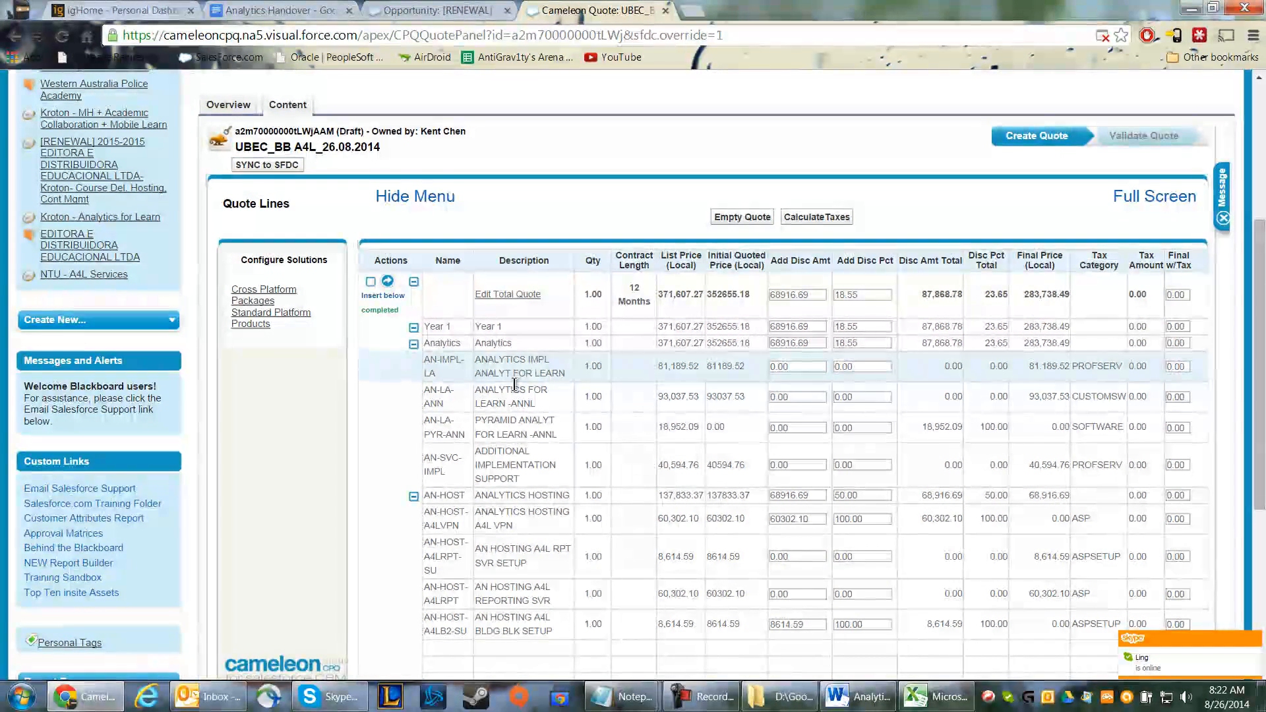
Step: Check the ANALYTICS FOR LEARN -ANNL line's pricing, and sync the quote to SFDC
left_click_drag(495, 391, 765, 397)
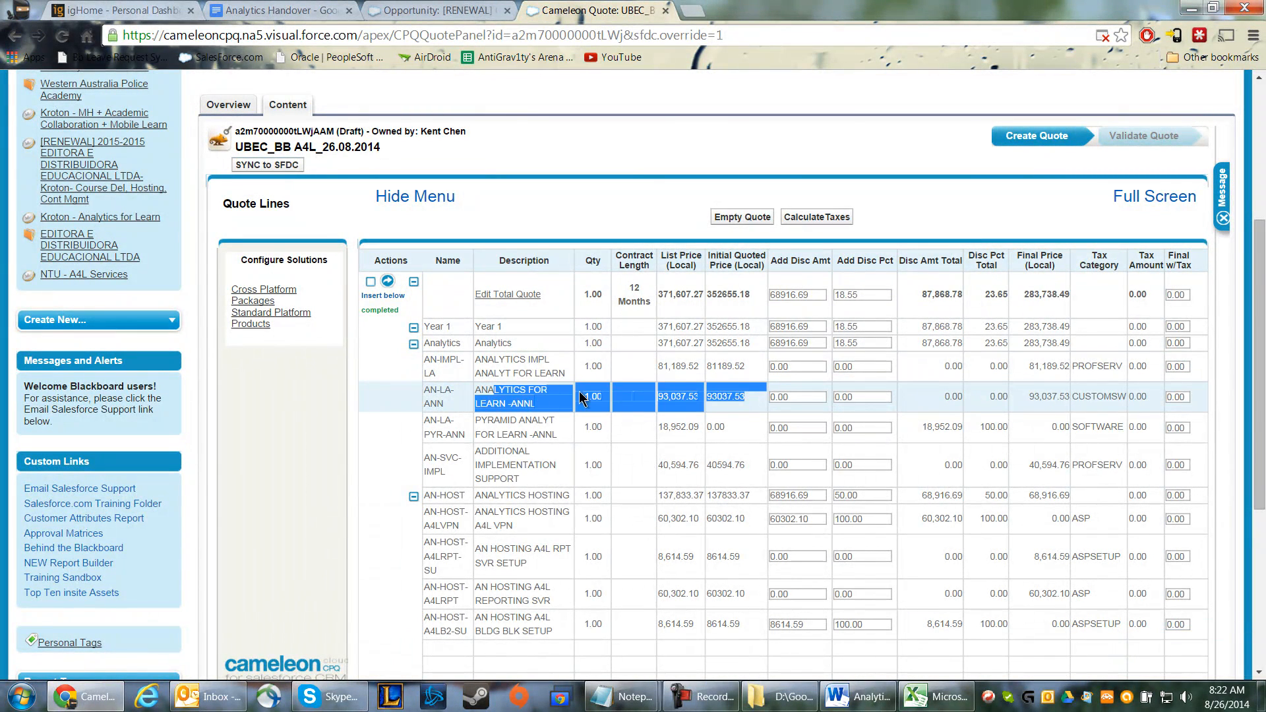
left_click(678, 395)
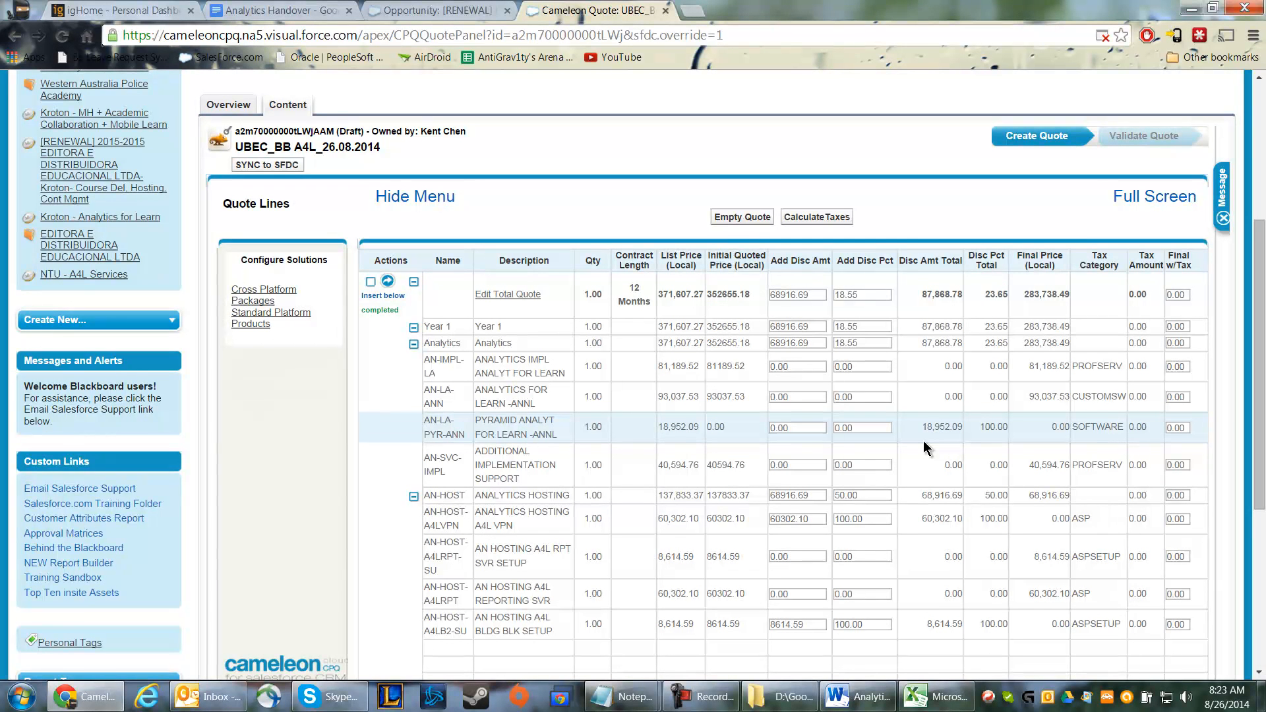
left_click(286, 166)
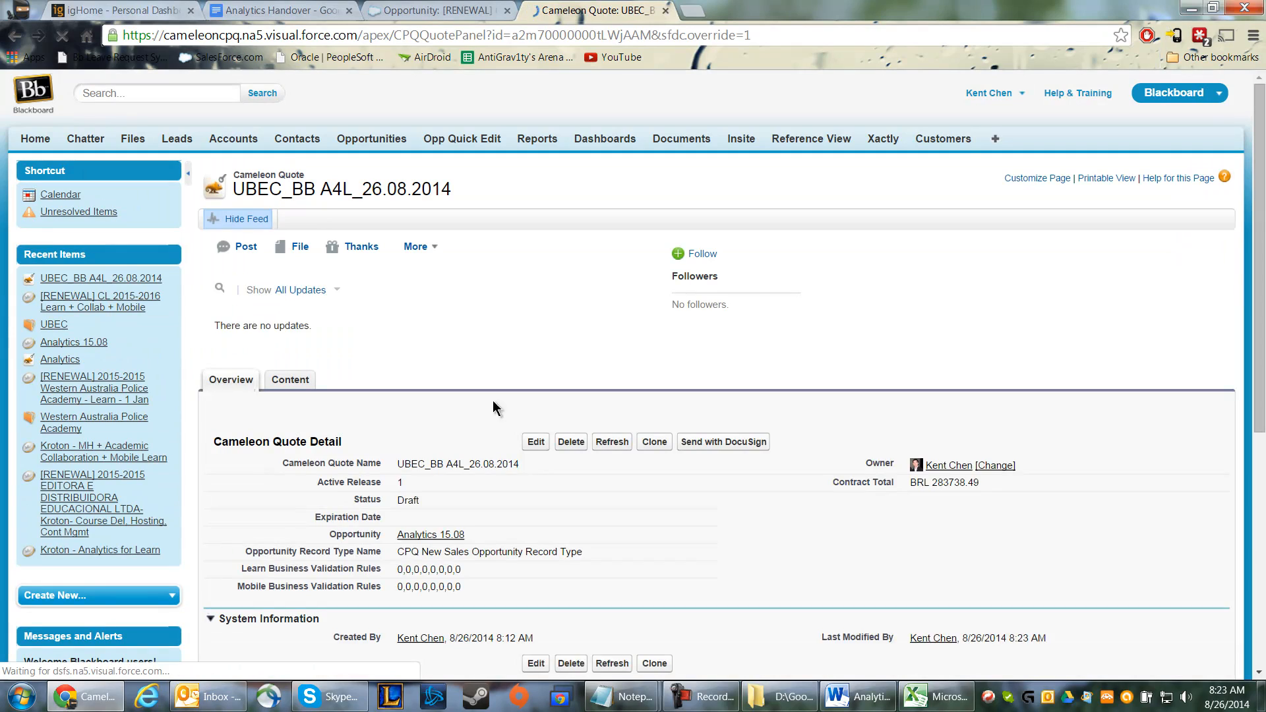
Step: Open the quote's Analytics 15.08 opportunity and review its Cameleon quotes and synced CPQ products
left_click(446, 548)
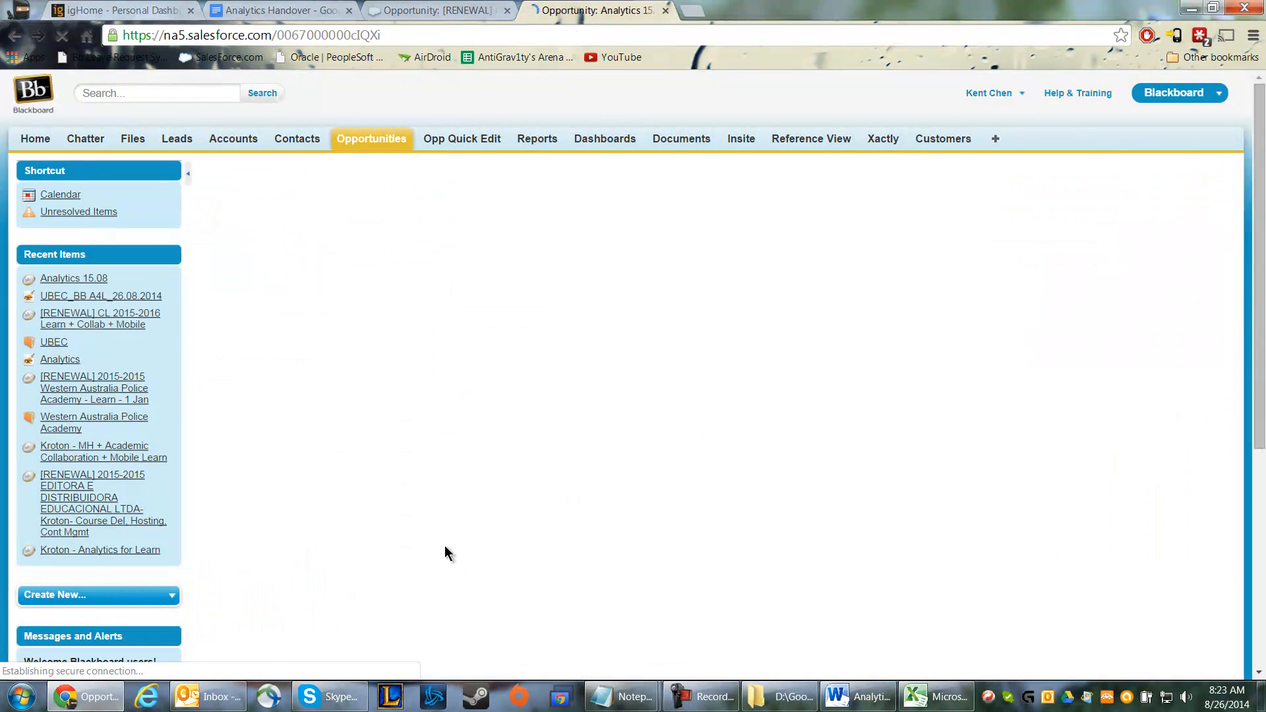
scroll(936, 521, "down", 8)
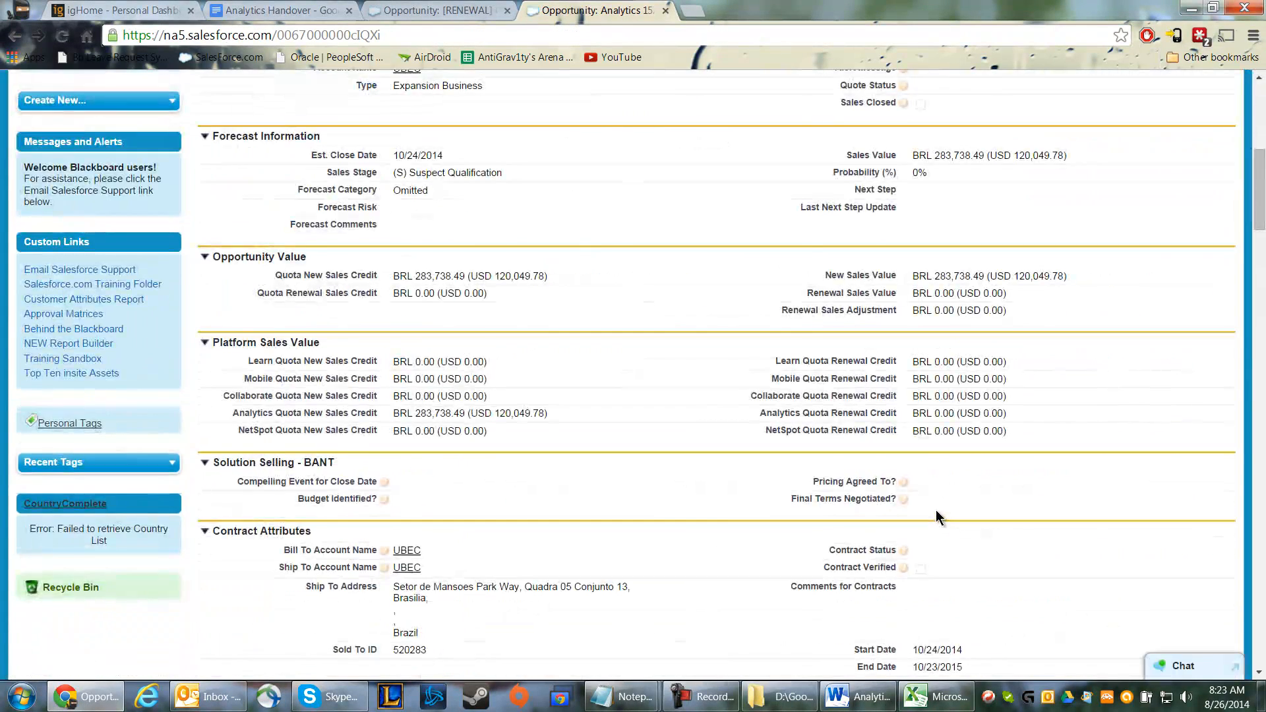
scroll(935, 511, "down", 8)
scroll(935, 508, "down", 15)
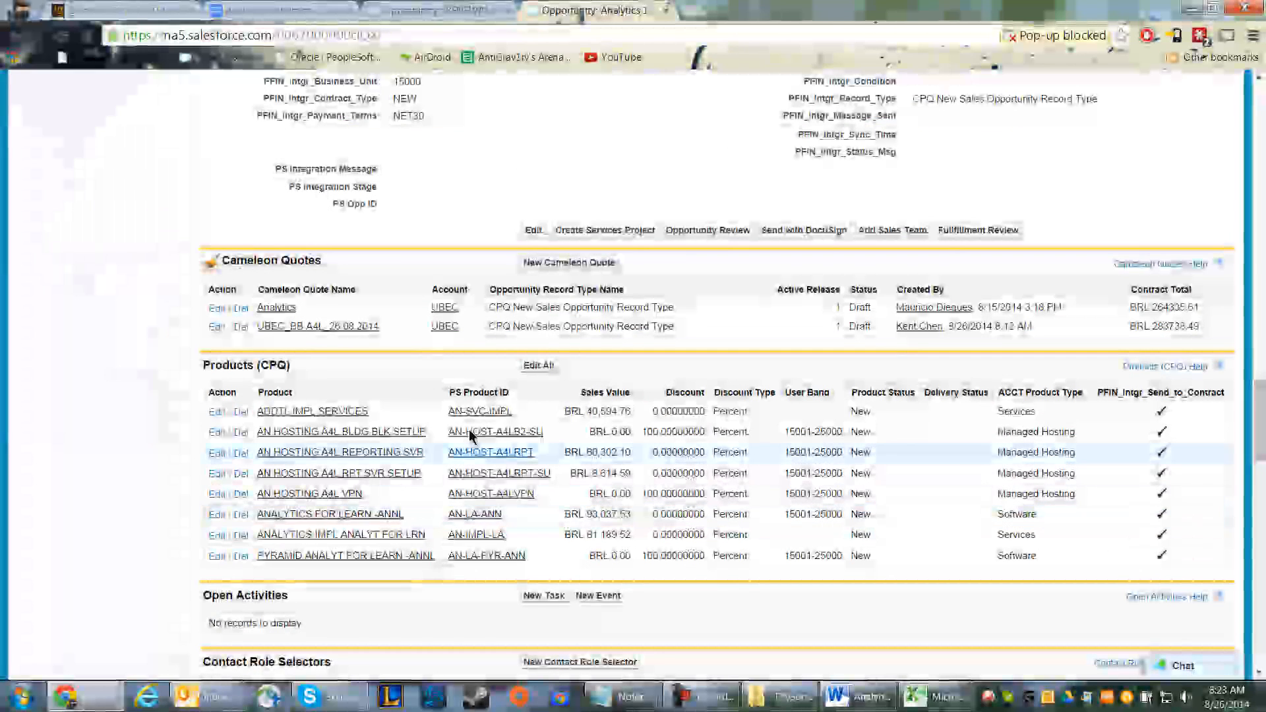